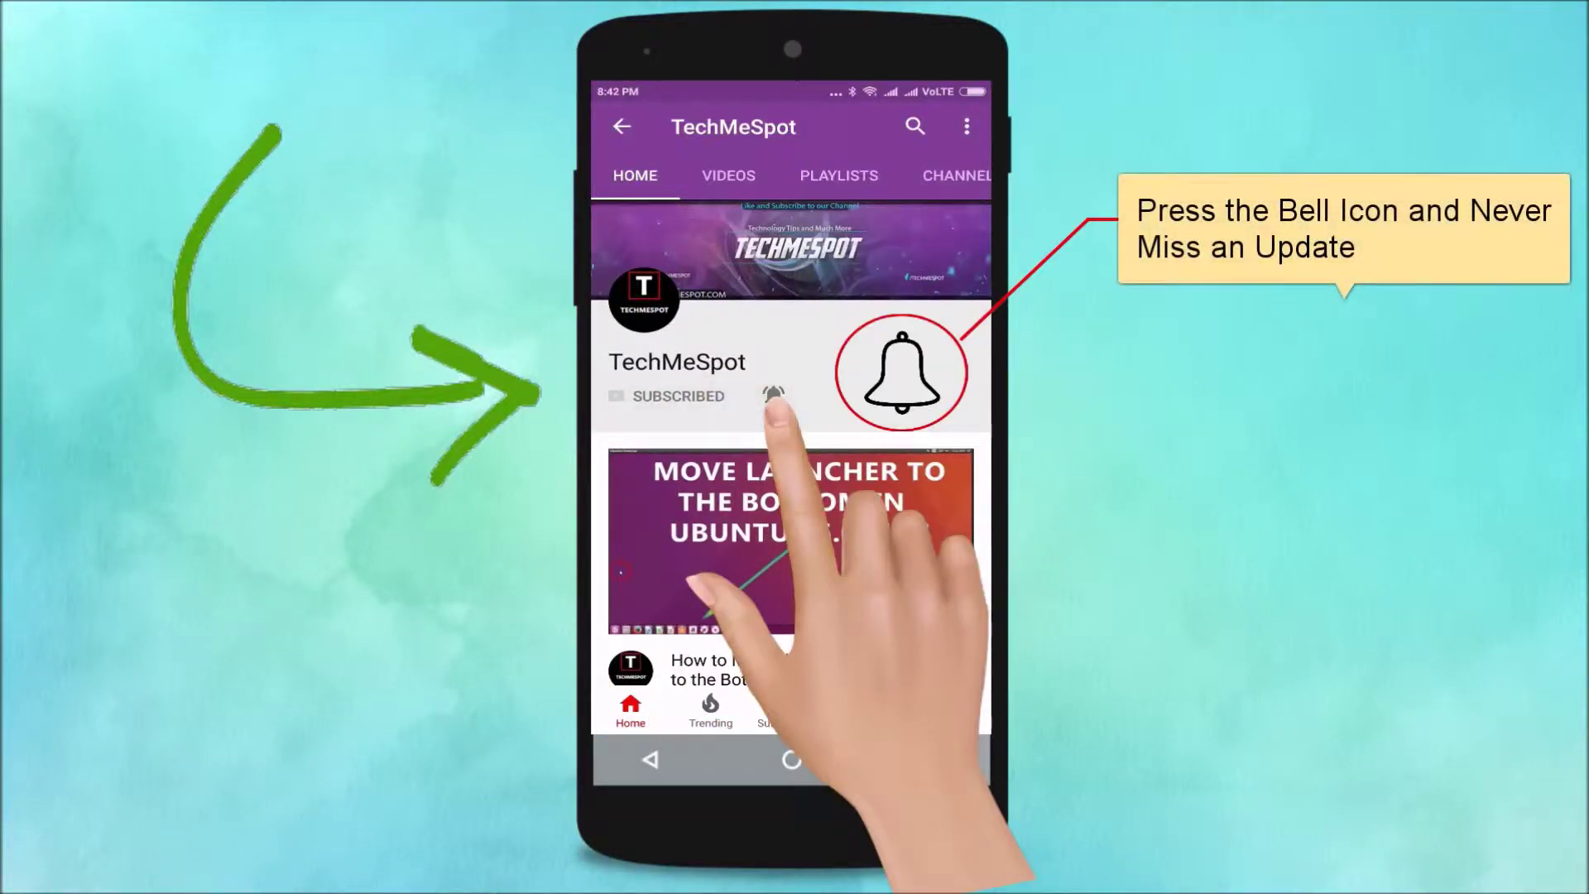
Highlight the words 'Google Chrome' in the title text, then clear the highlight.
left_click(774, 398)
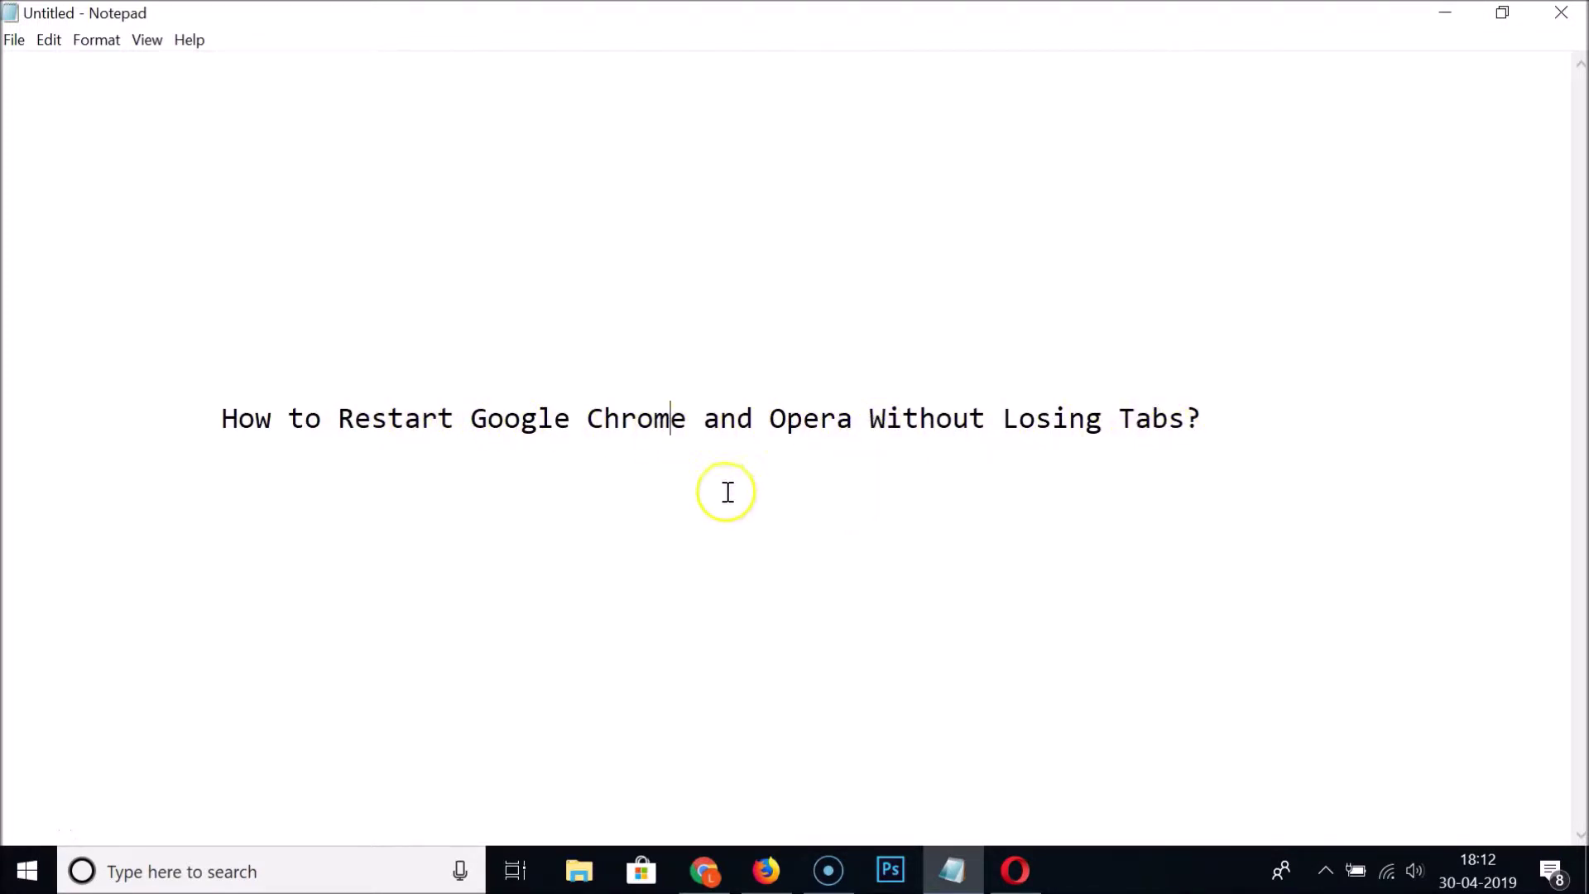
left_click_drag(471, 418, 684, 421)
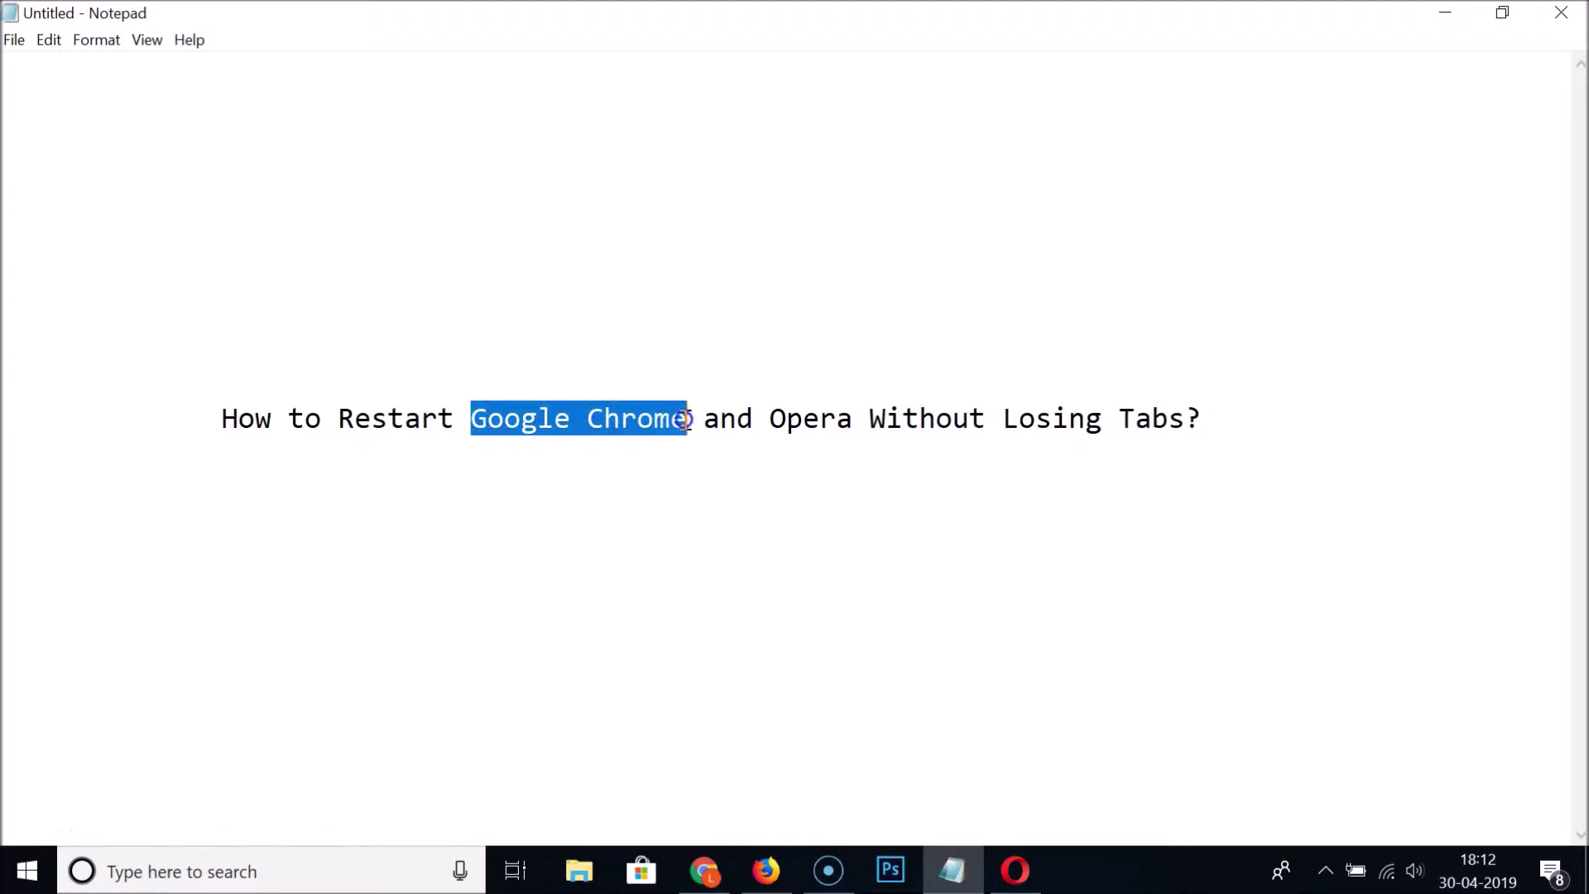
left_click(653, 418)
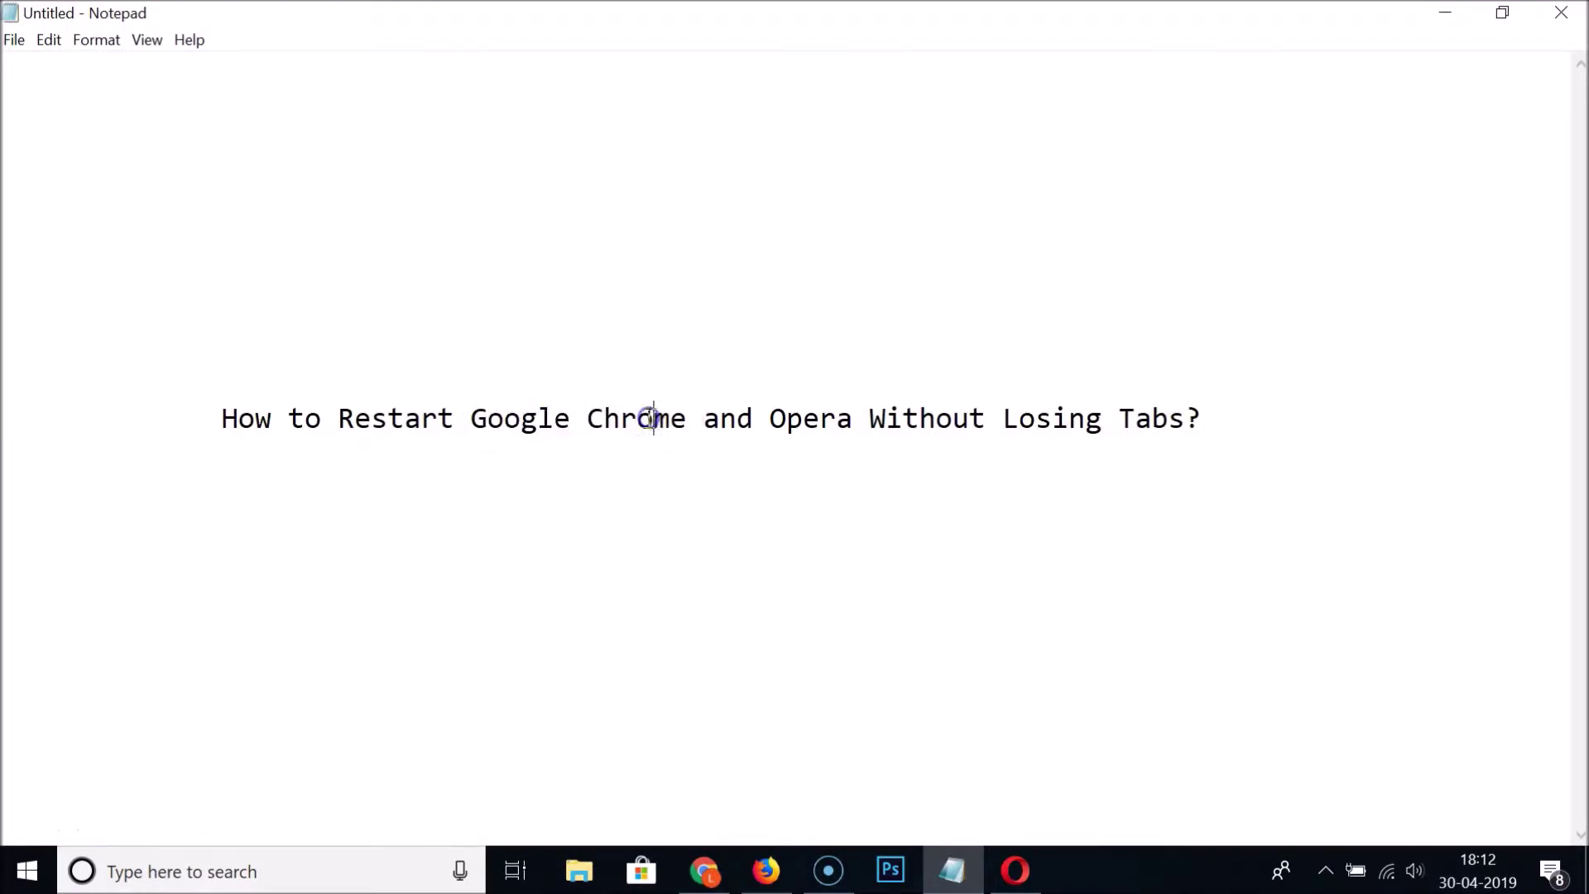
Bring Chrome forward, check the Bing and Google tabs, and open a new empty tab.
left_click(704, 873)
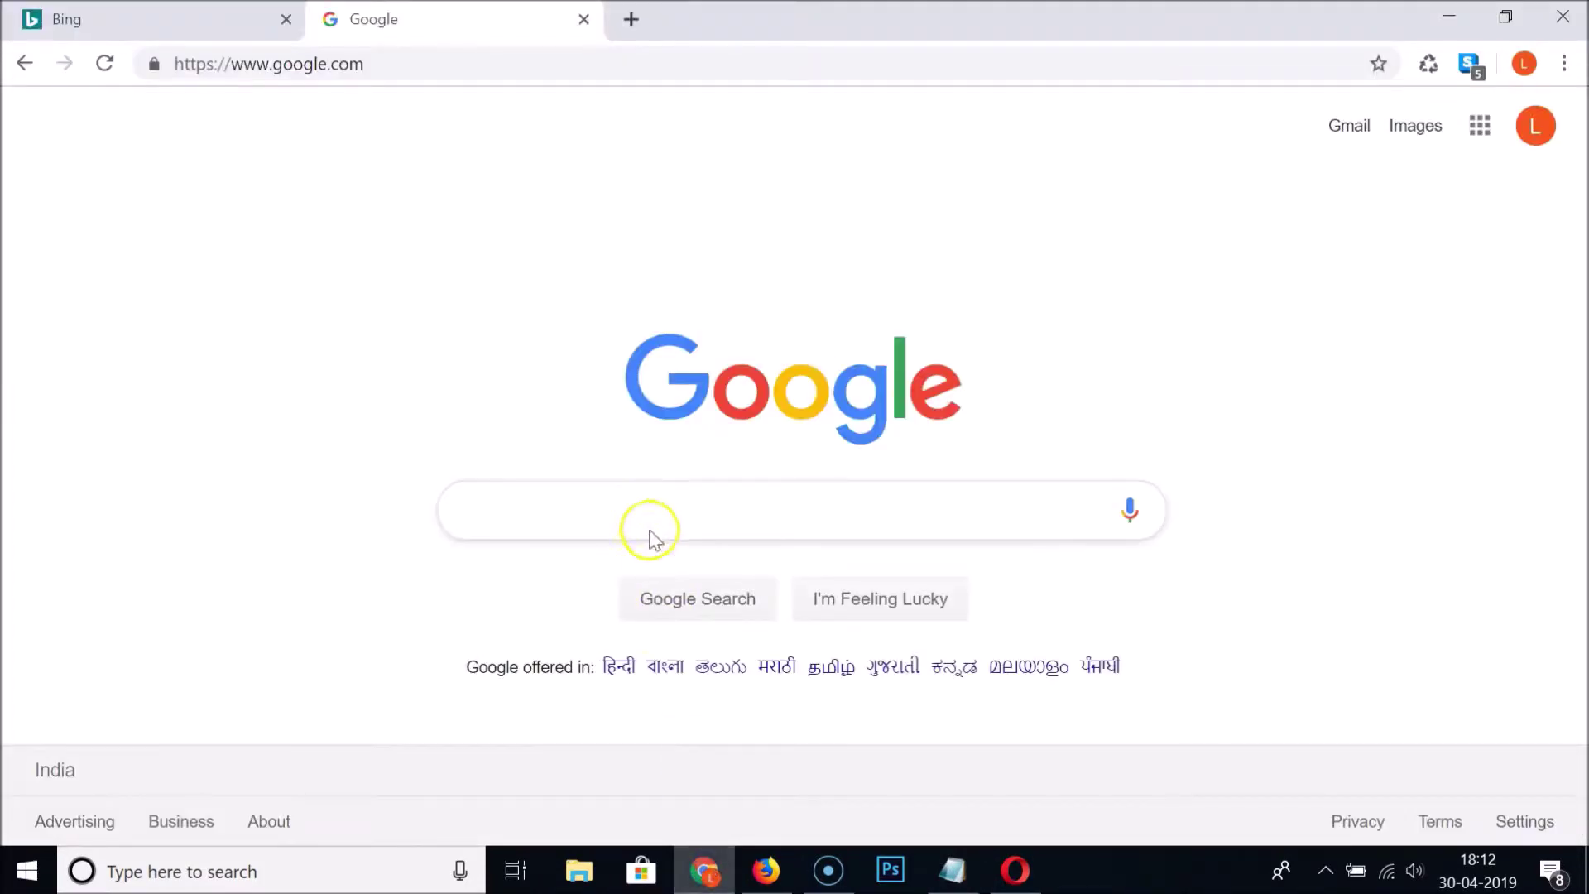
left_click(158, 20)
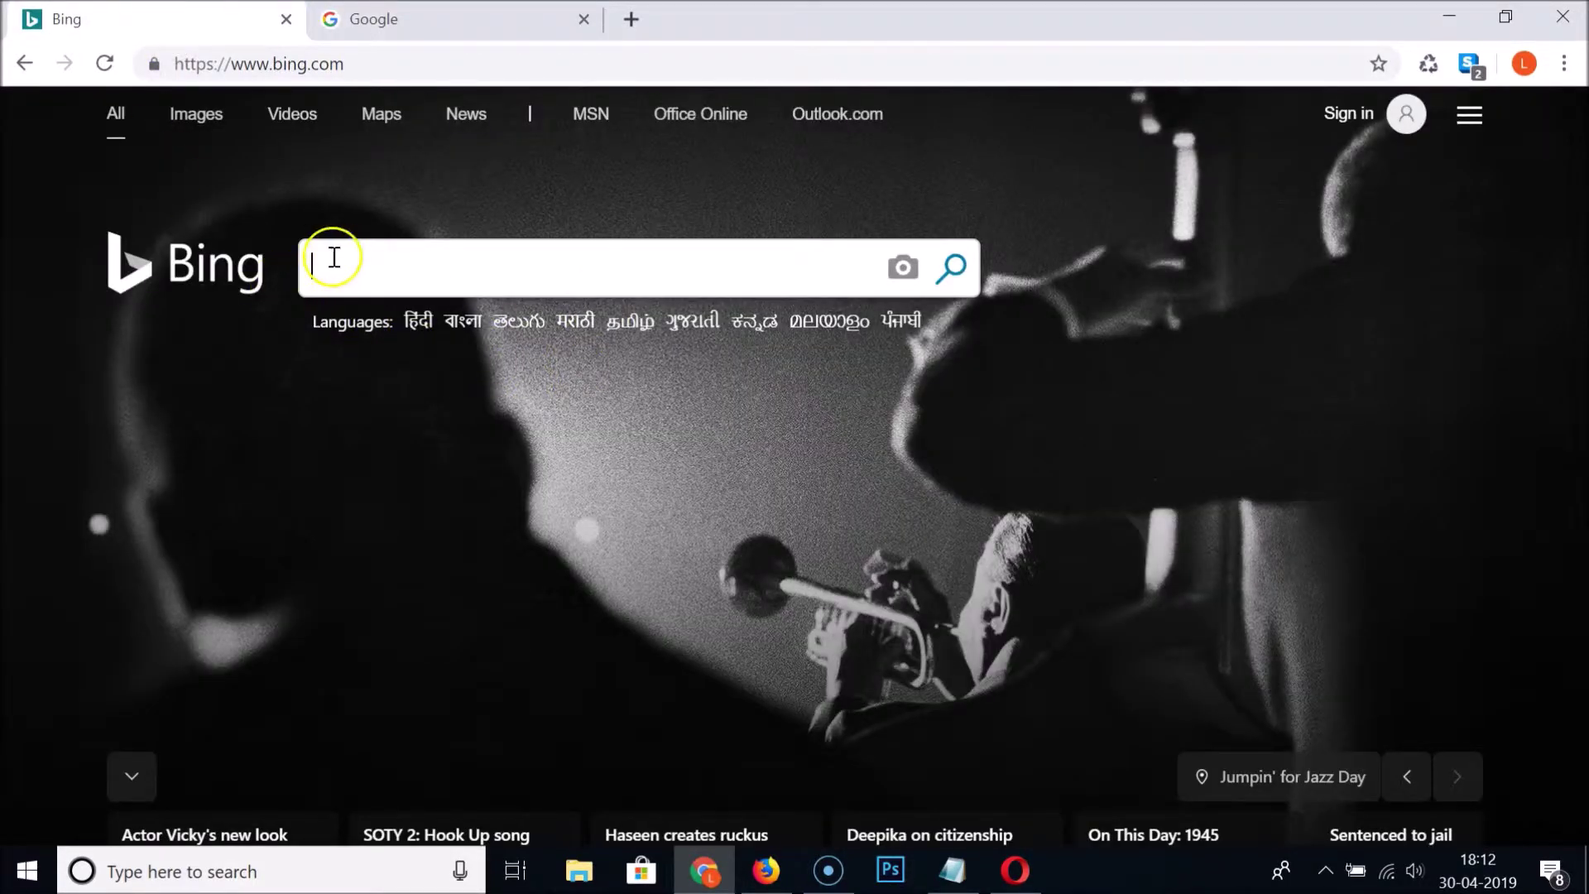
left_click(426, 27)
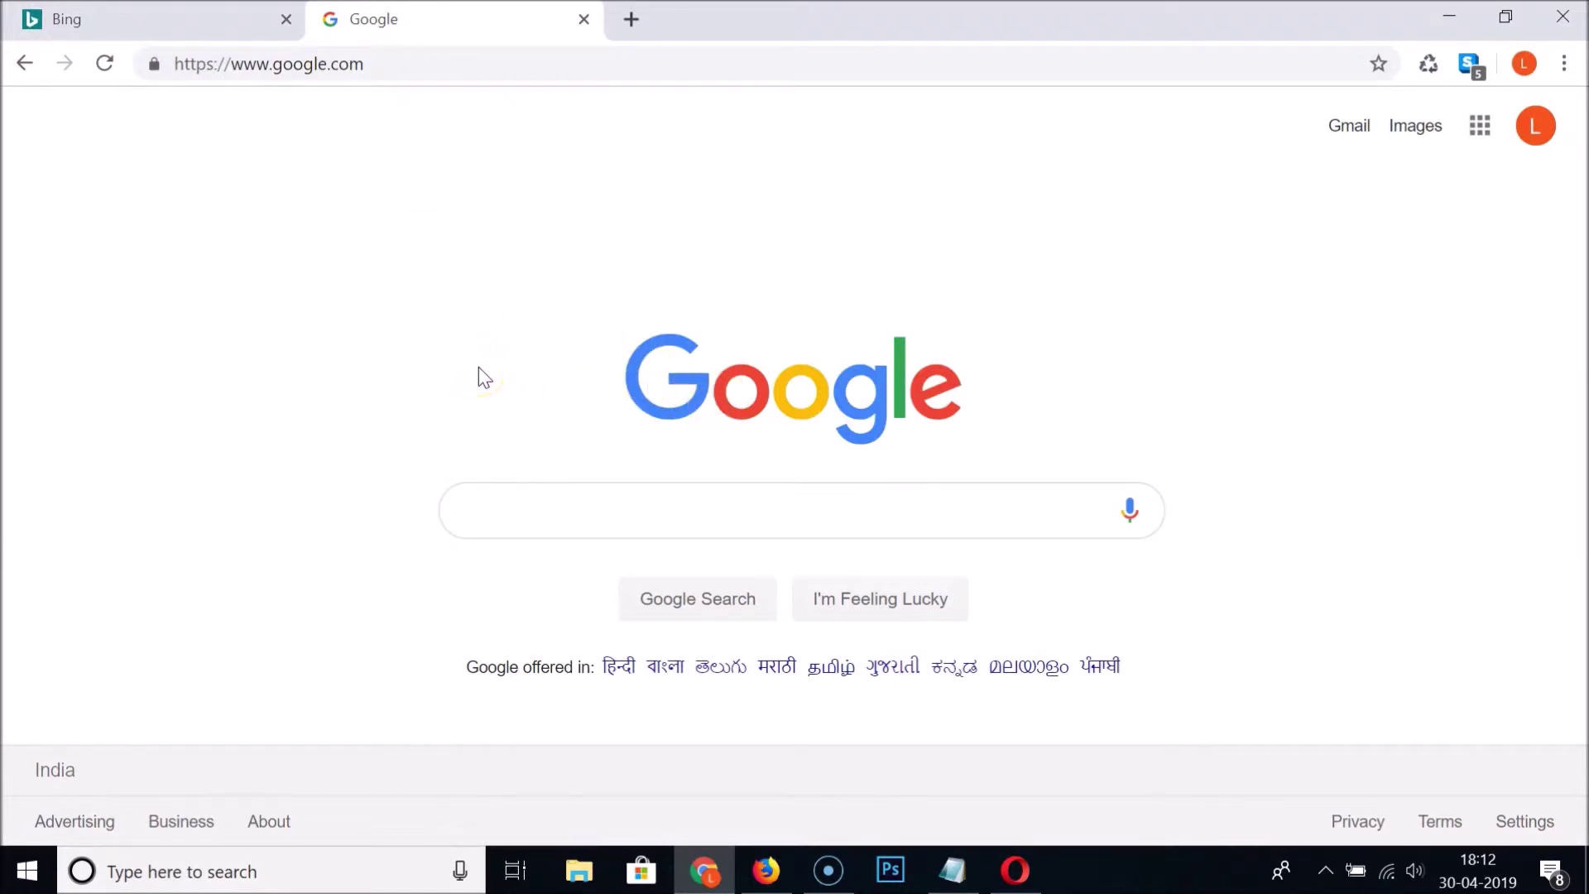
left_click(632, 21)
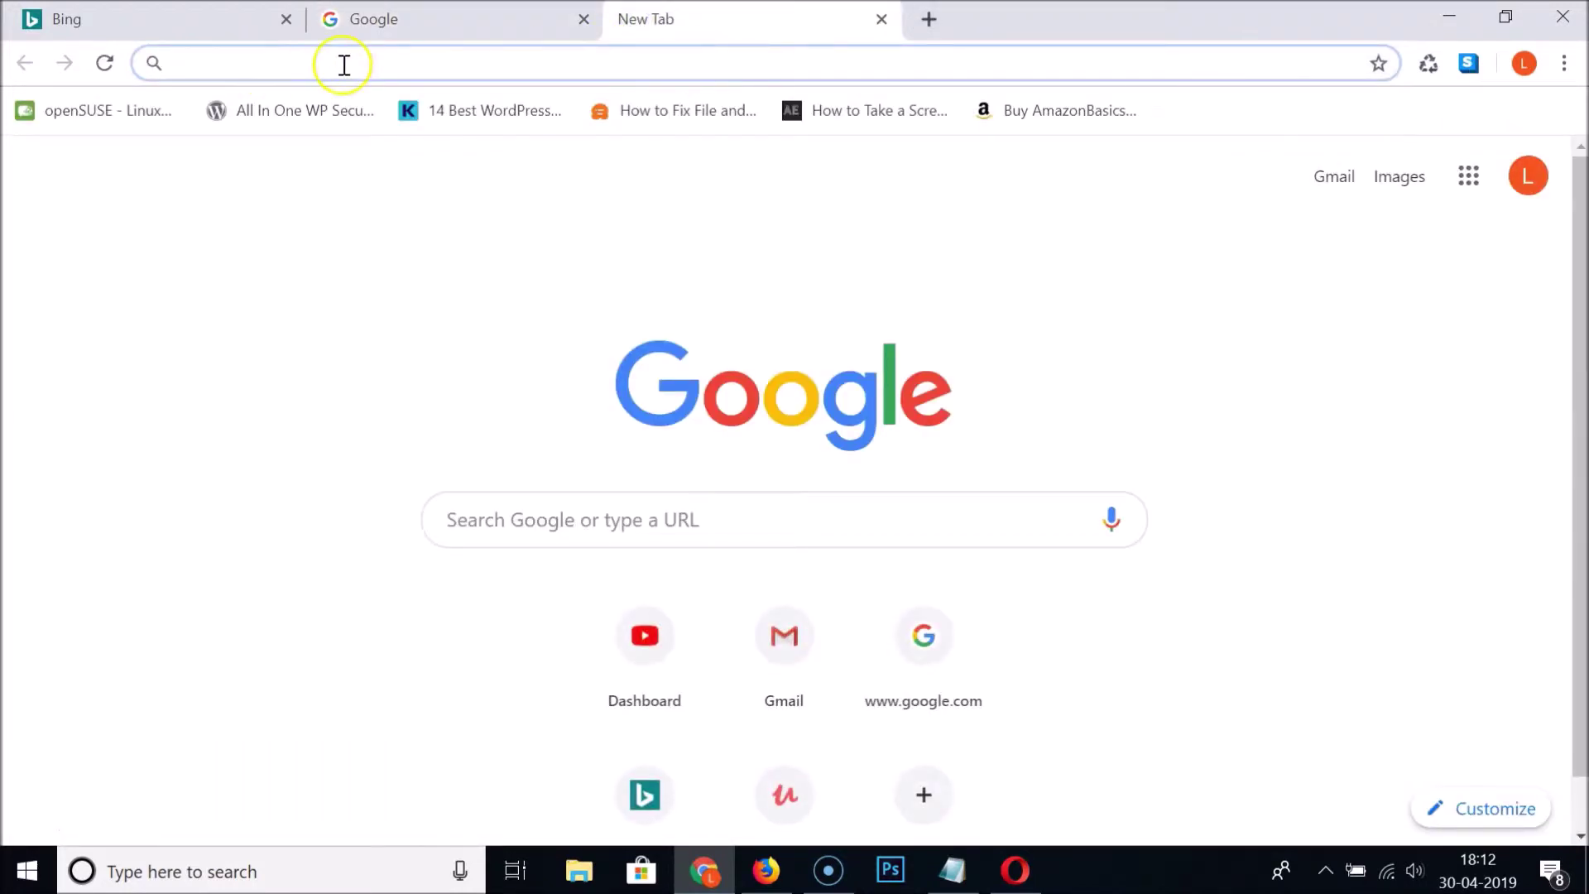
Restart Chrome with chrome://restart, then view the restored Bing tab.
left_click(552, 69)
type("chrome:/")
type("/")
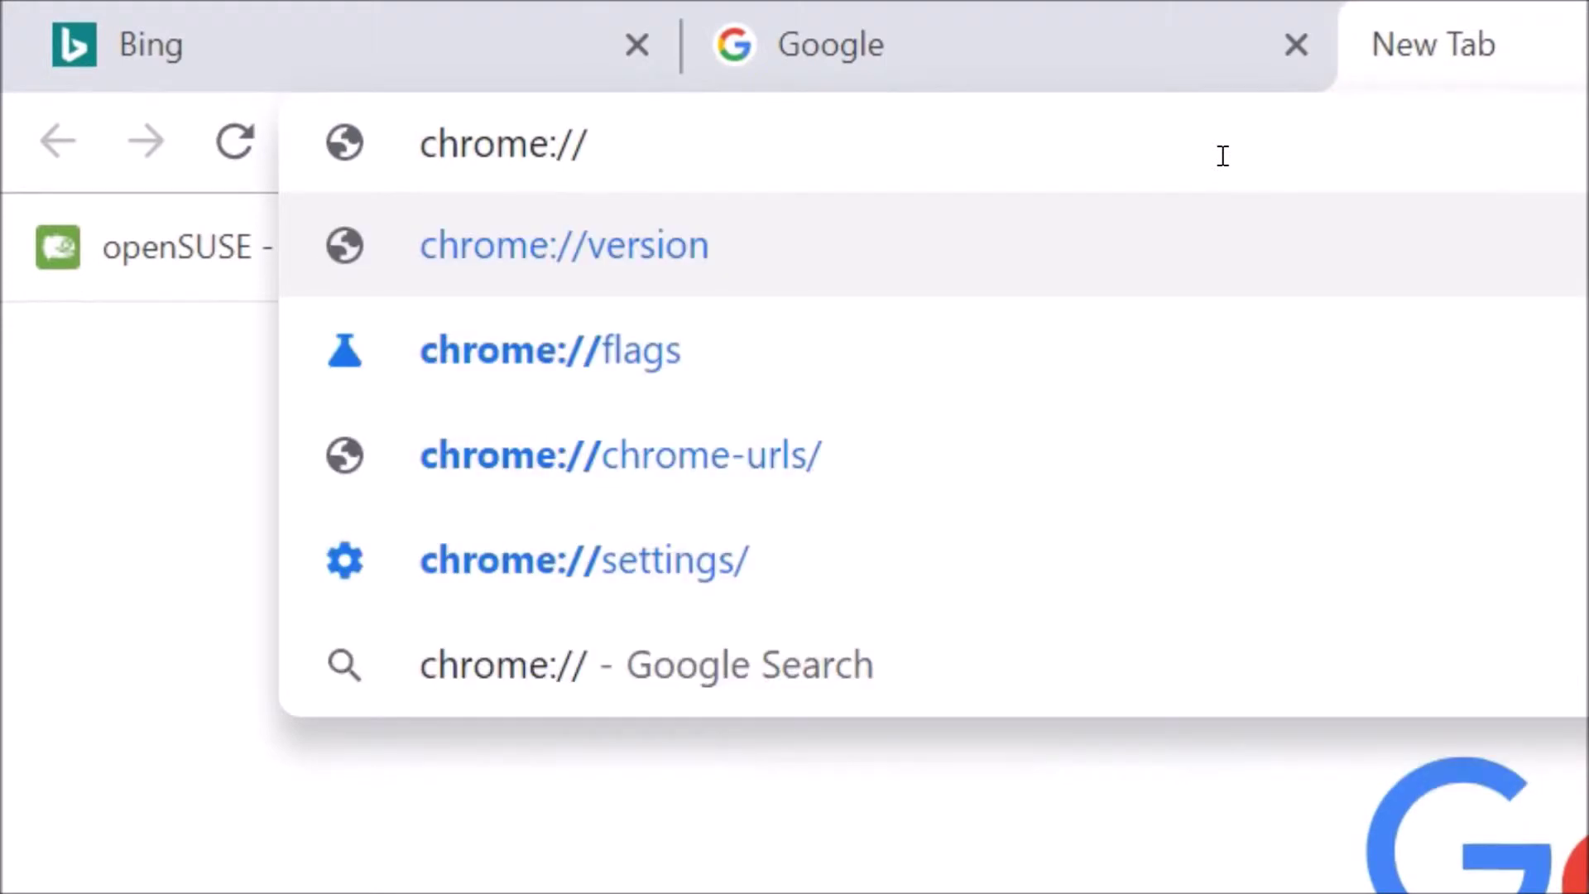
type("restart")
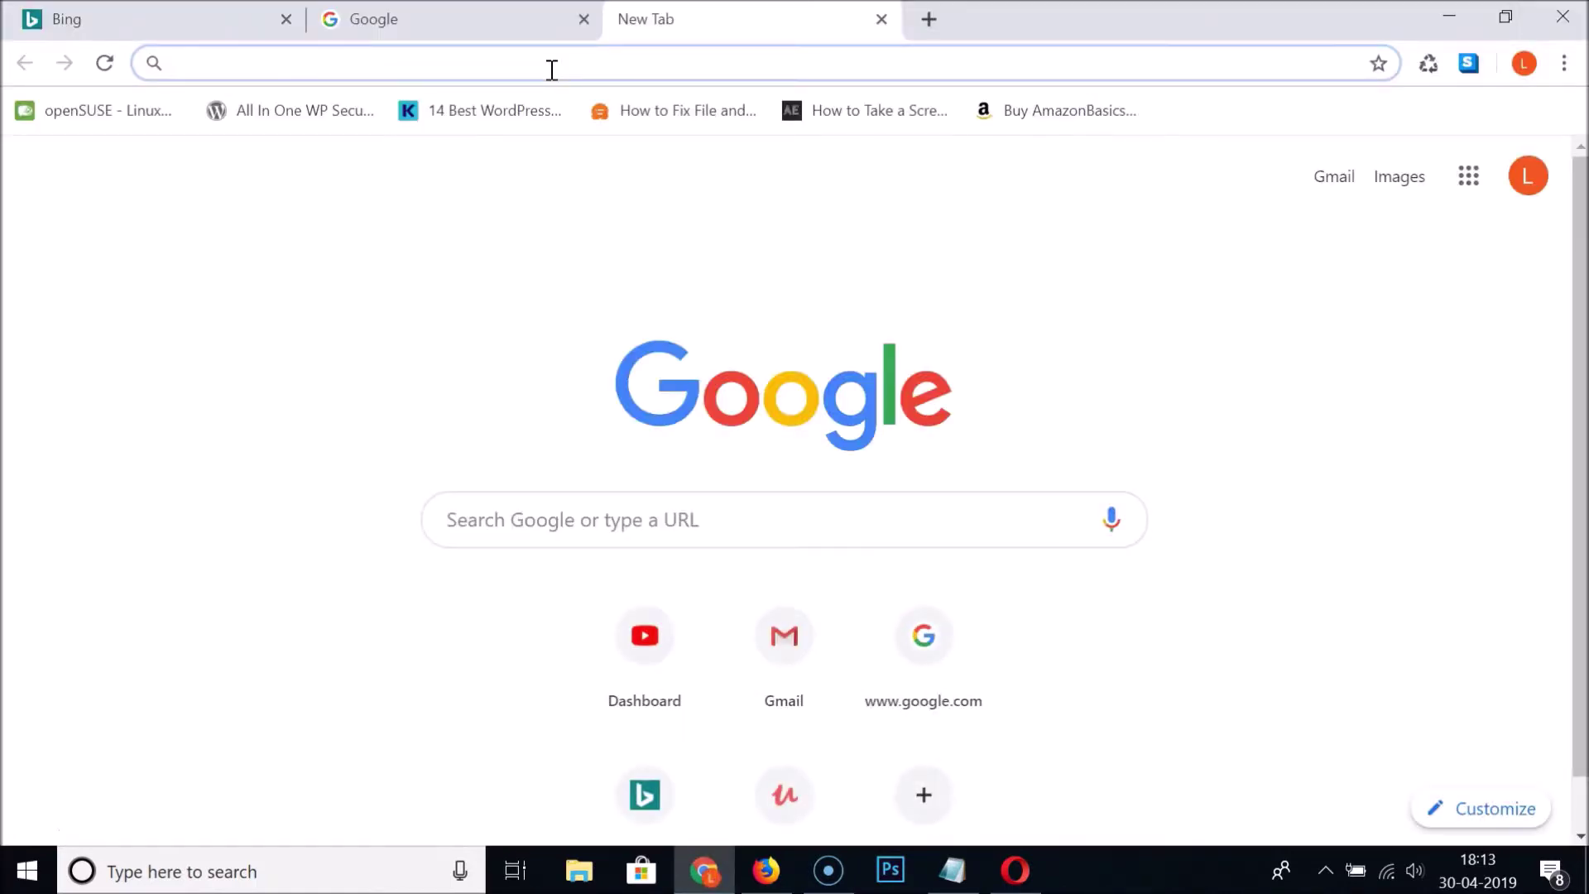
left_click(190, 17)
Check the restored Google tab, then minimise Notepad and Chrome to show the desktop.
left_click(396, 22)
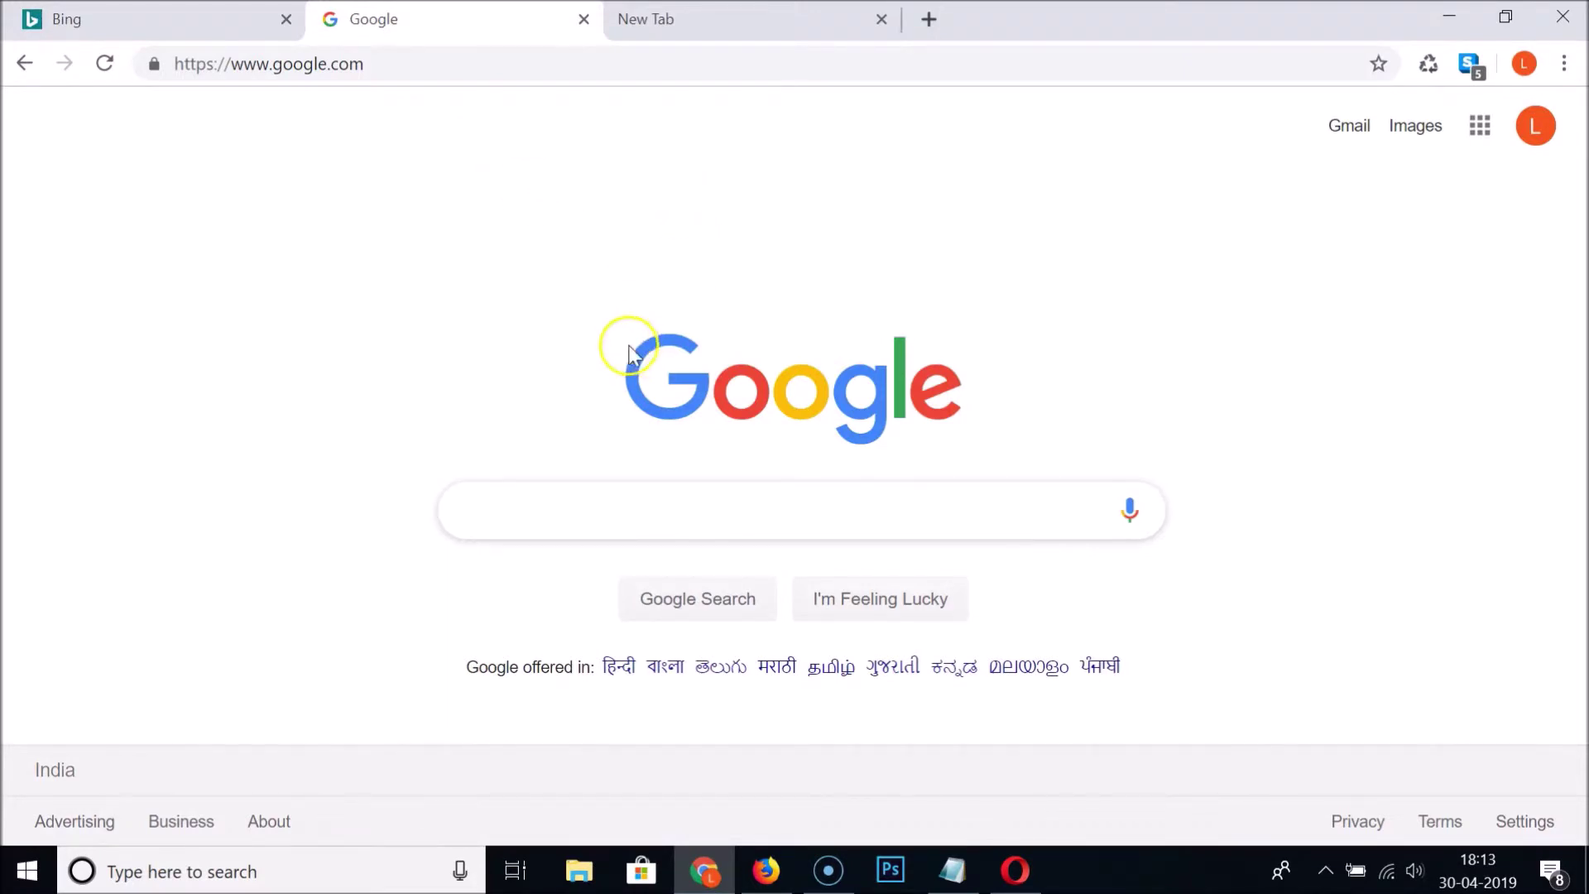
left_click(960, 871)
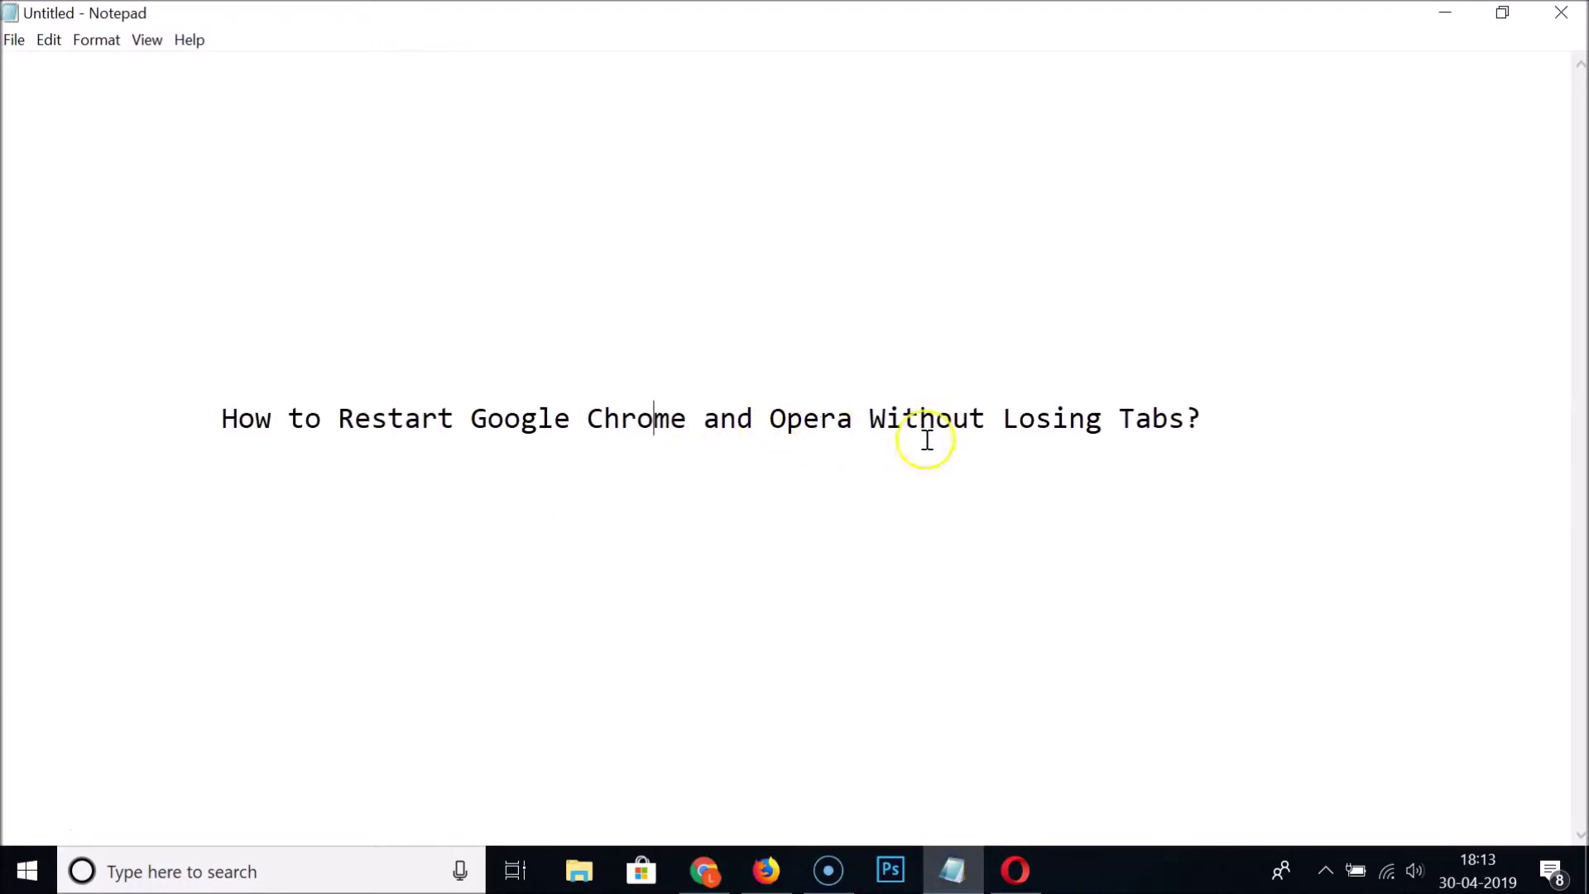
left_click(1445, 12)
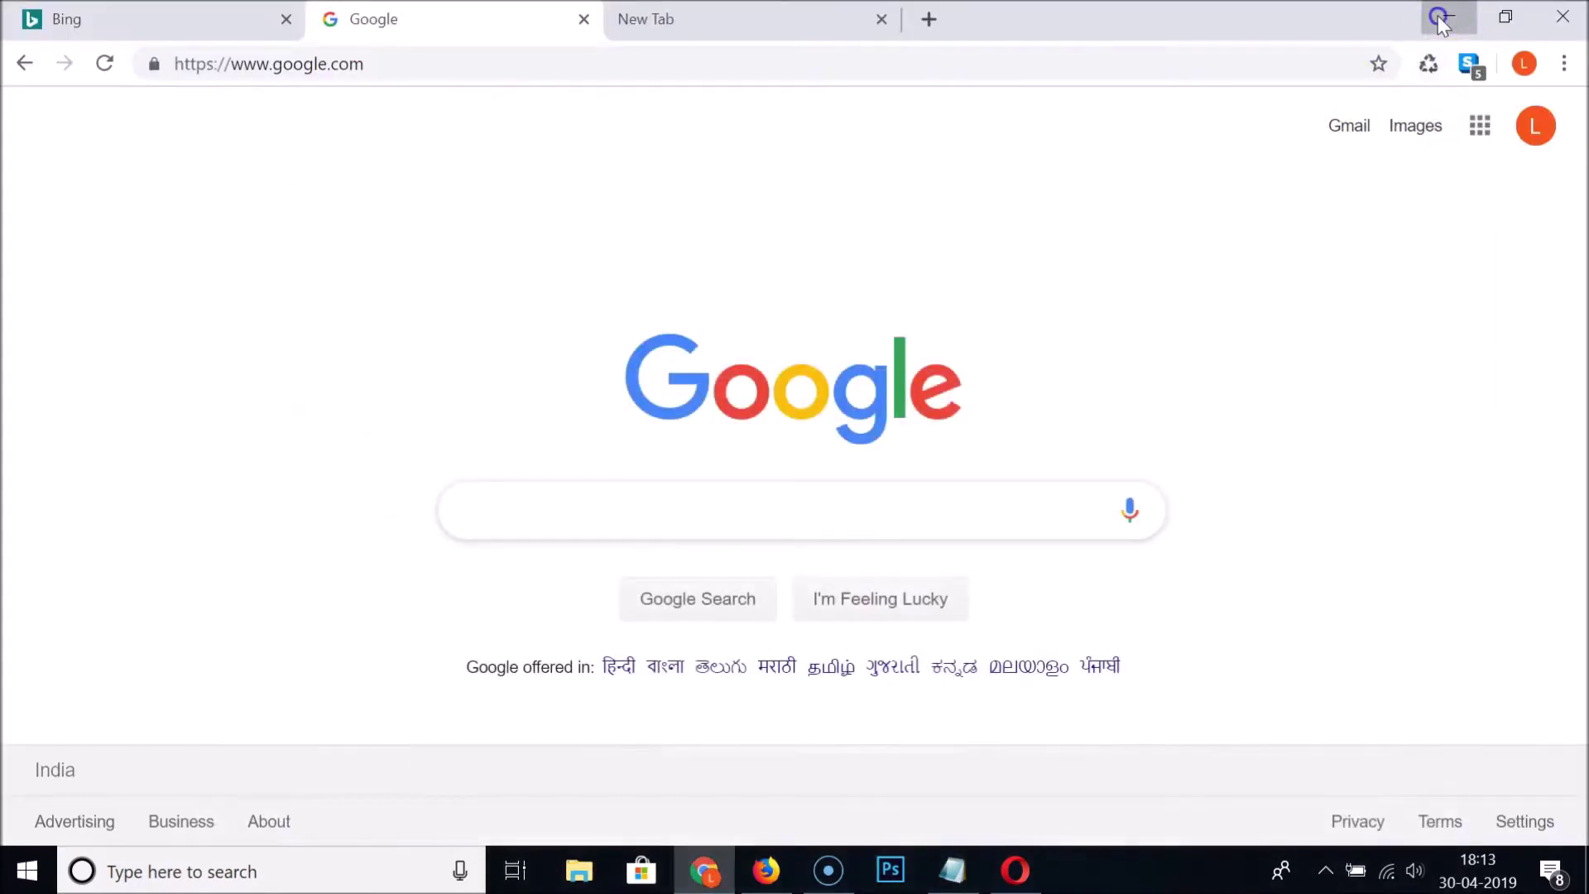
left_click(1448, 15)
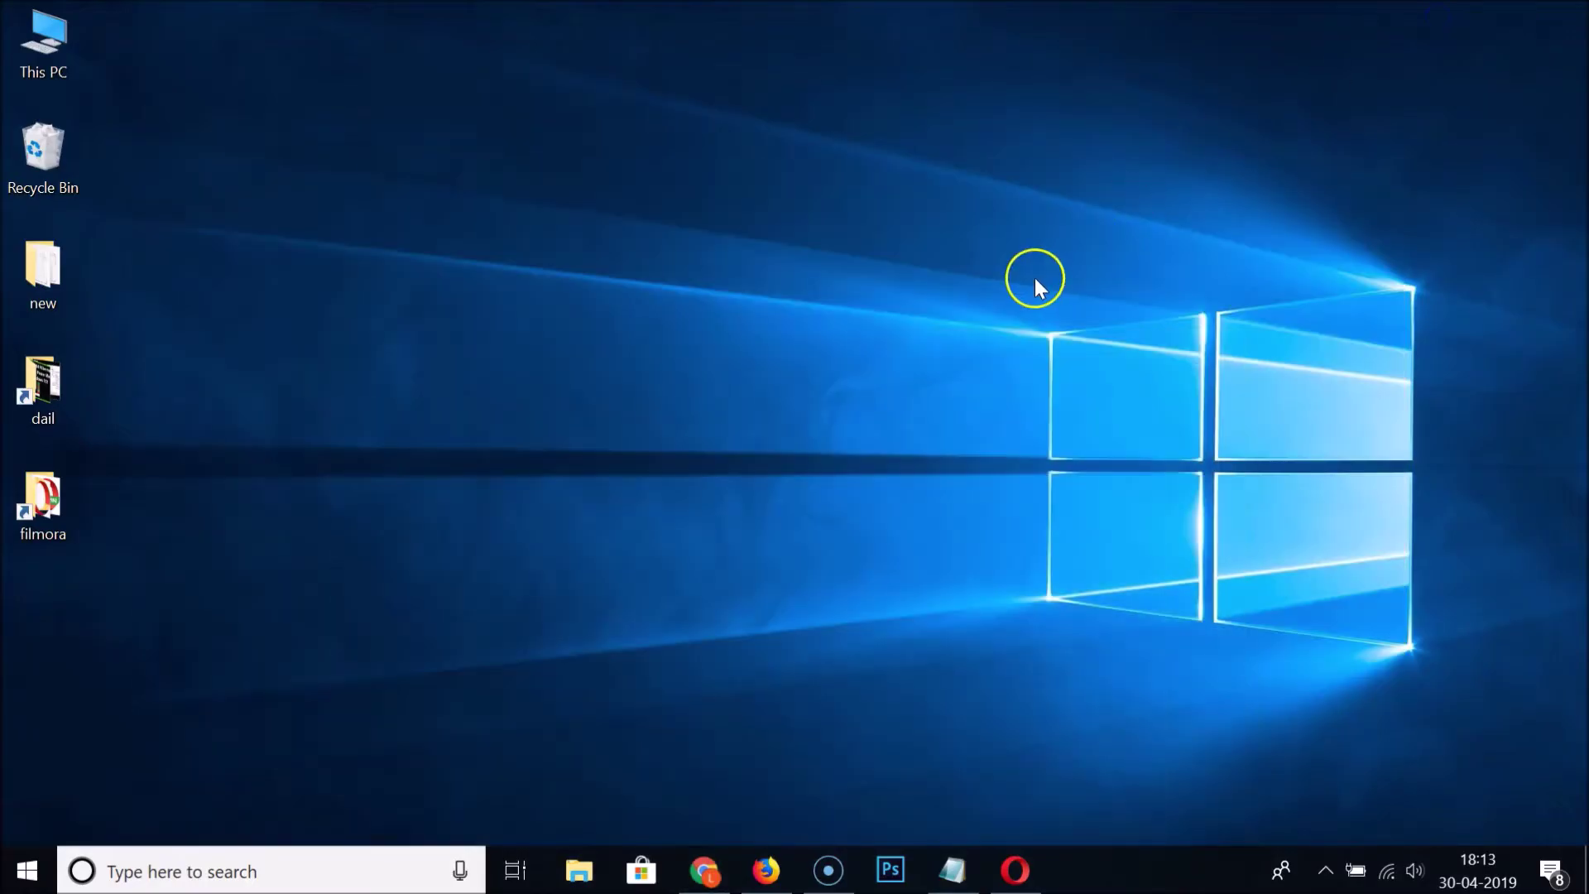
In Opera, view the Google and DuckDuckGo tabs, close Speed Dial, and open a fresh one.
left_click(1018, 867)
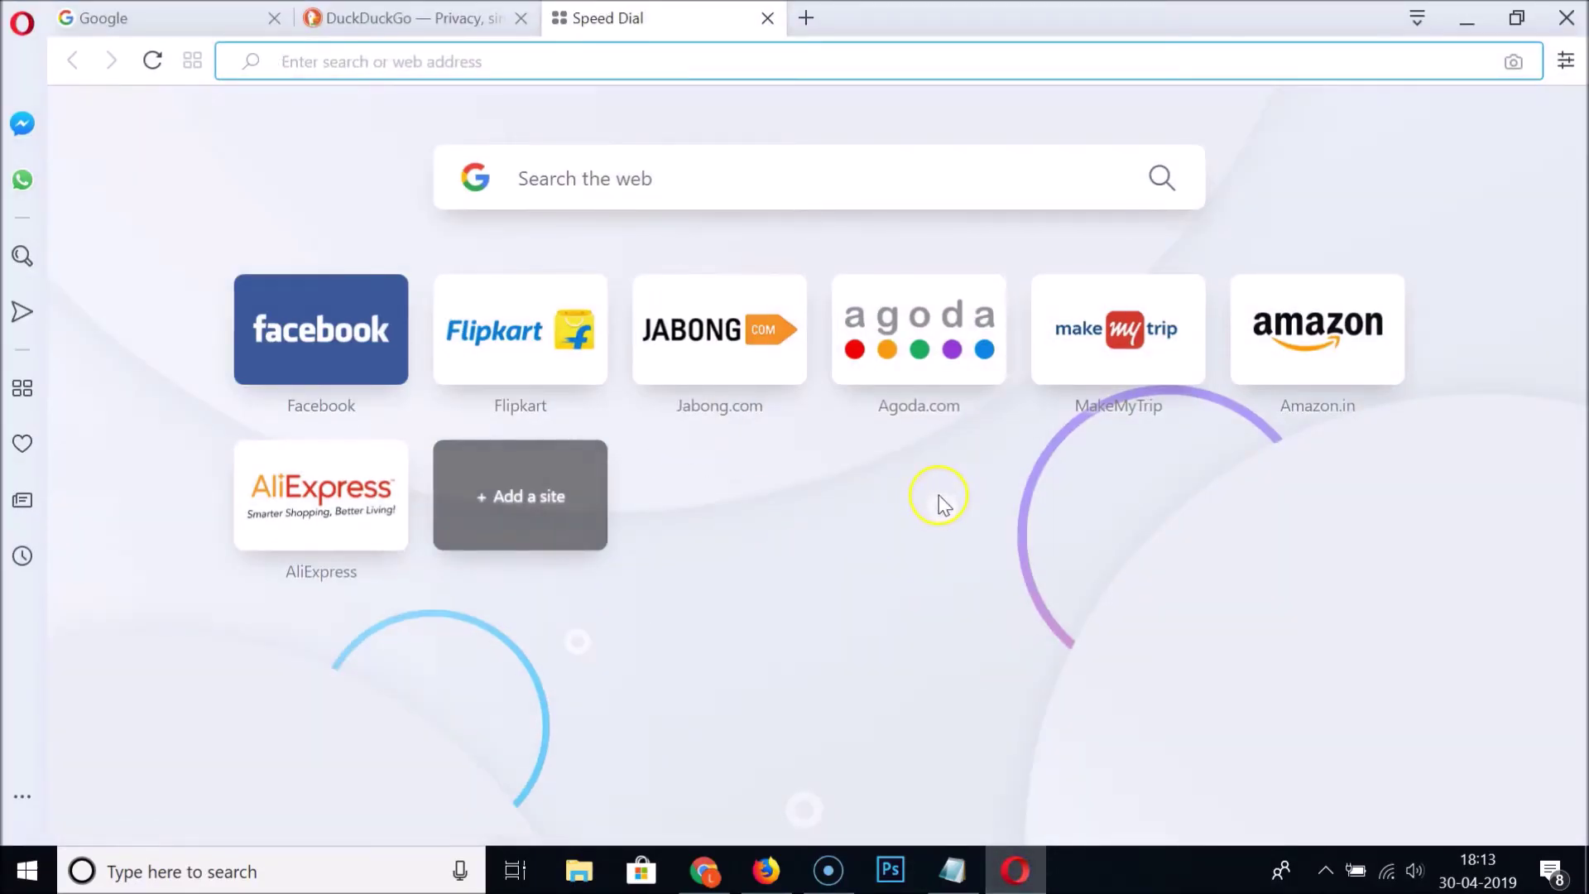
left_click(155, 20)
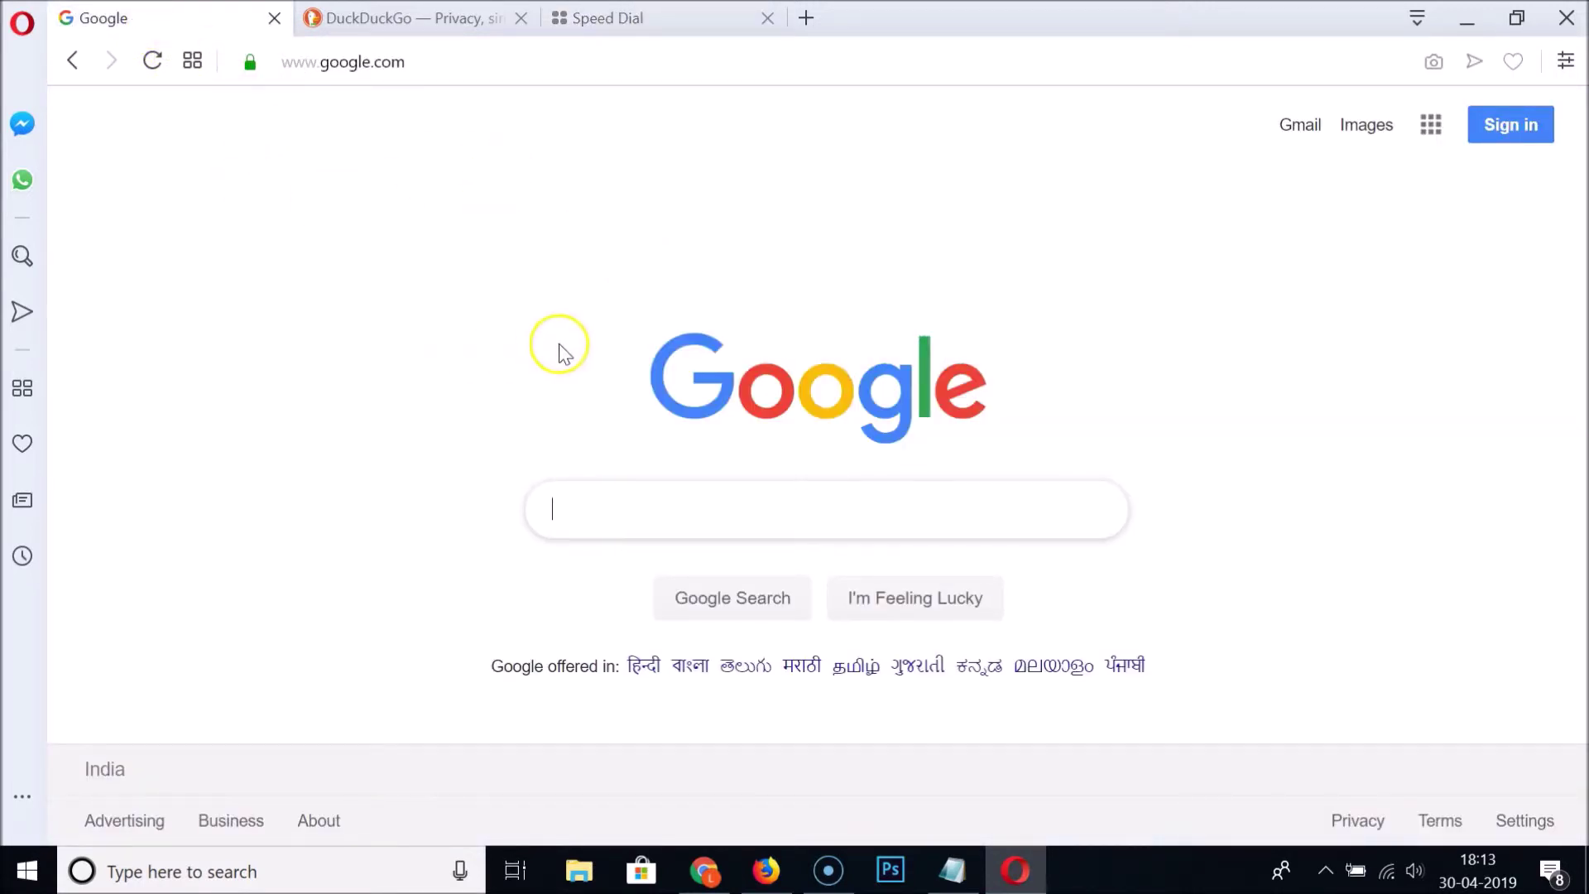
left_click(389, 18)
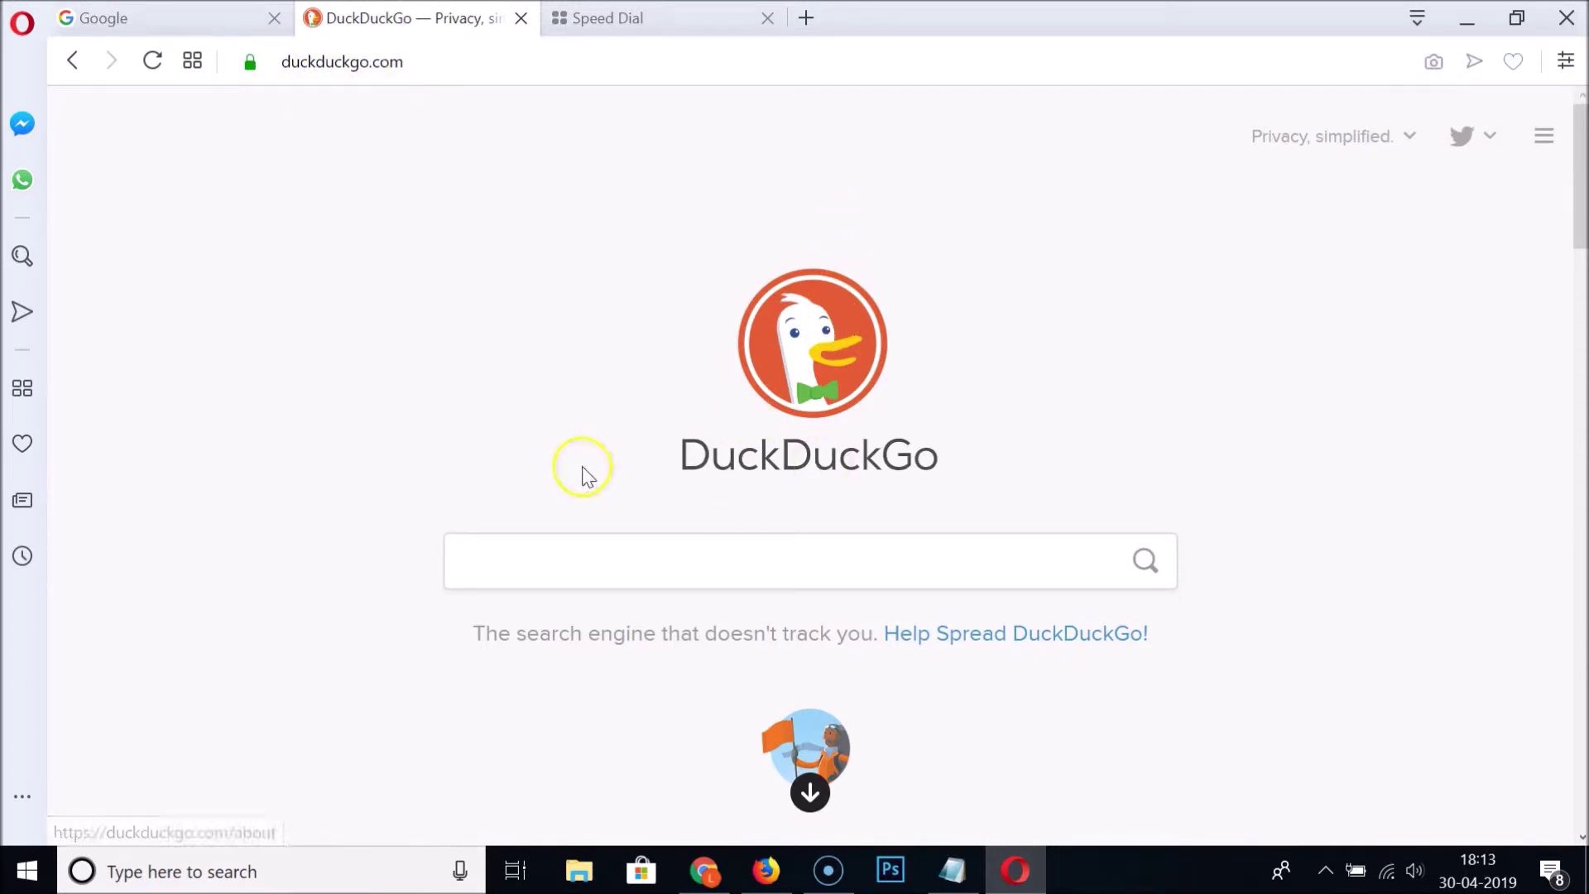
left_click(767, 20)
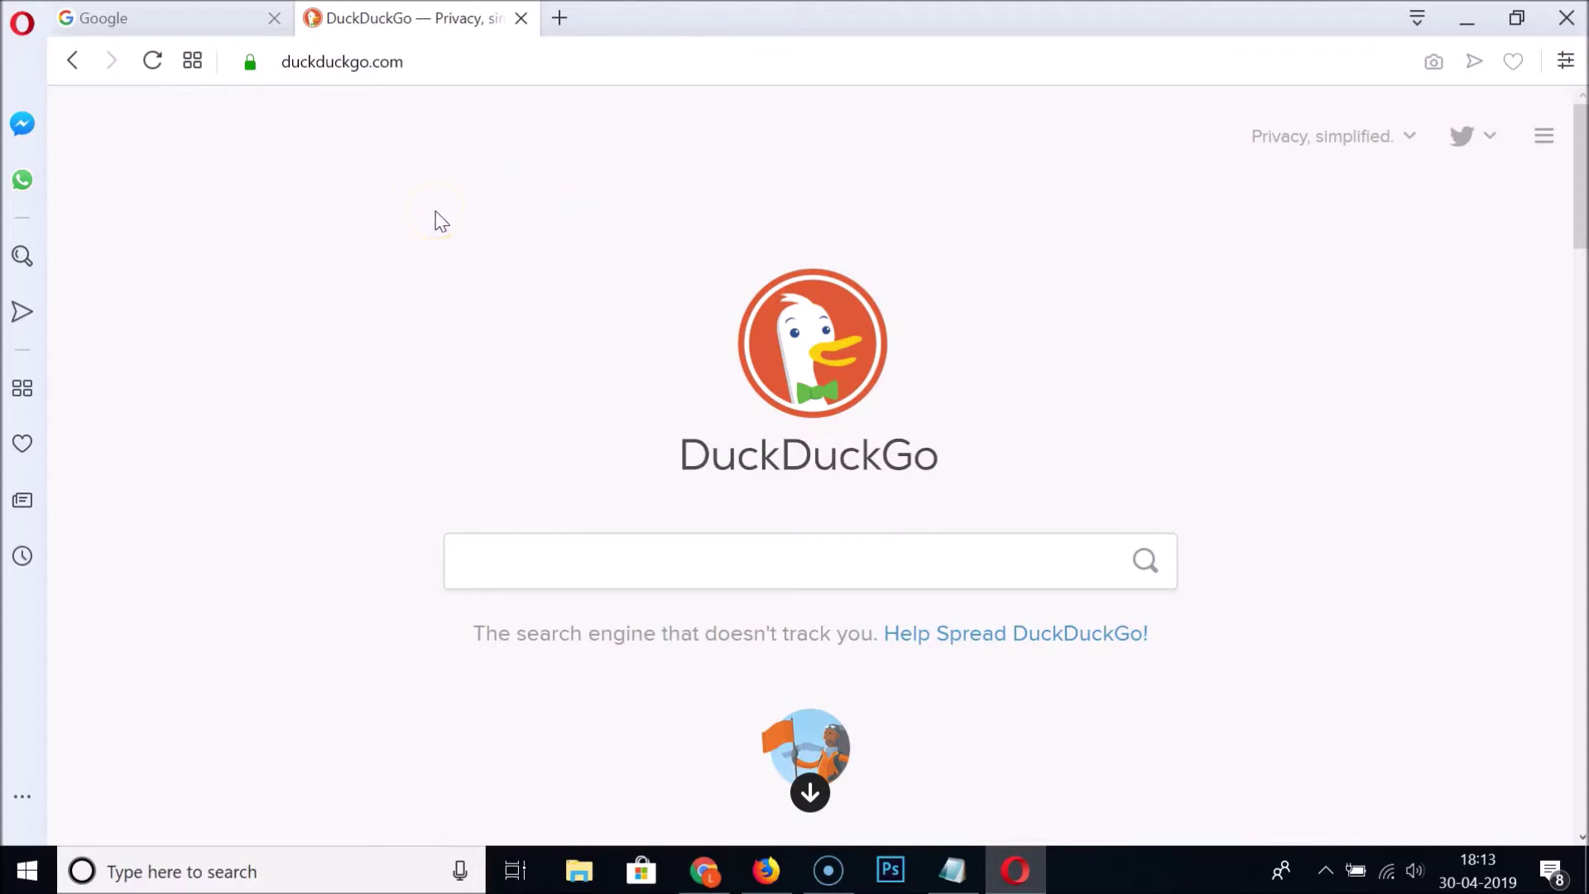
left_click(560, 18)
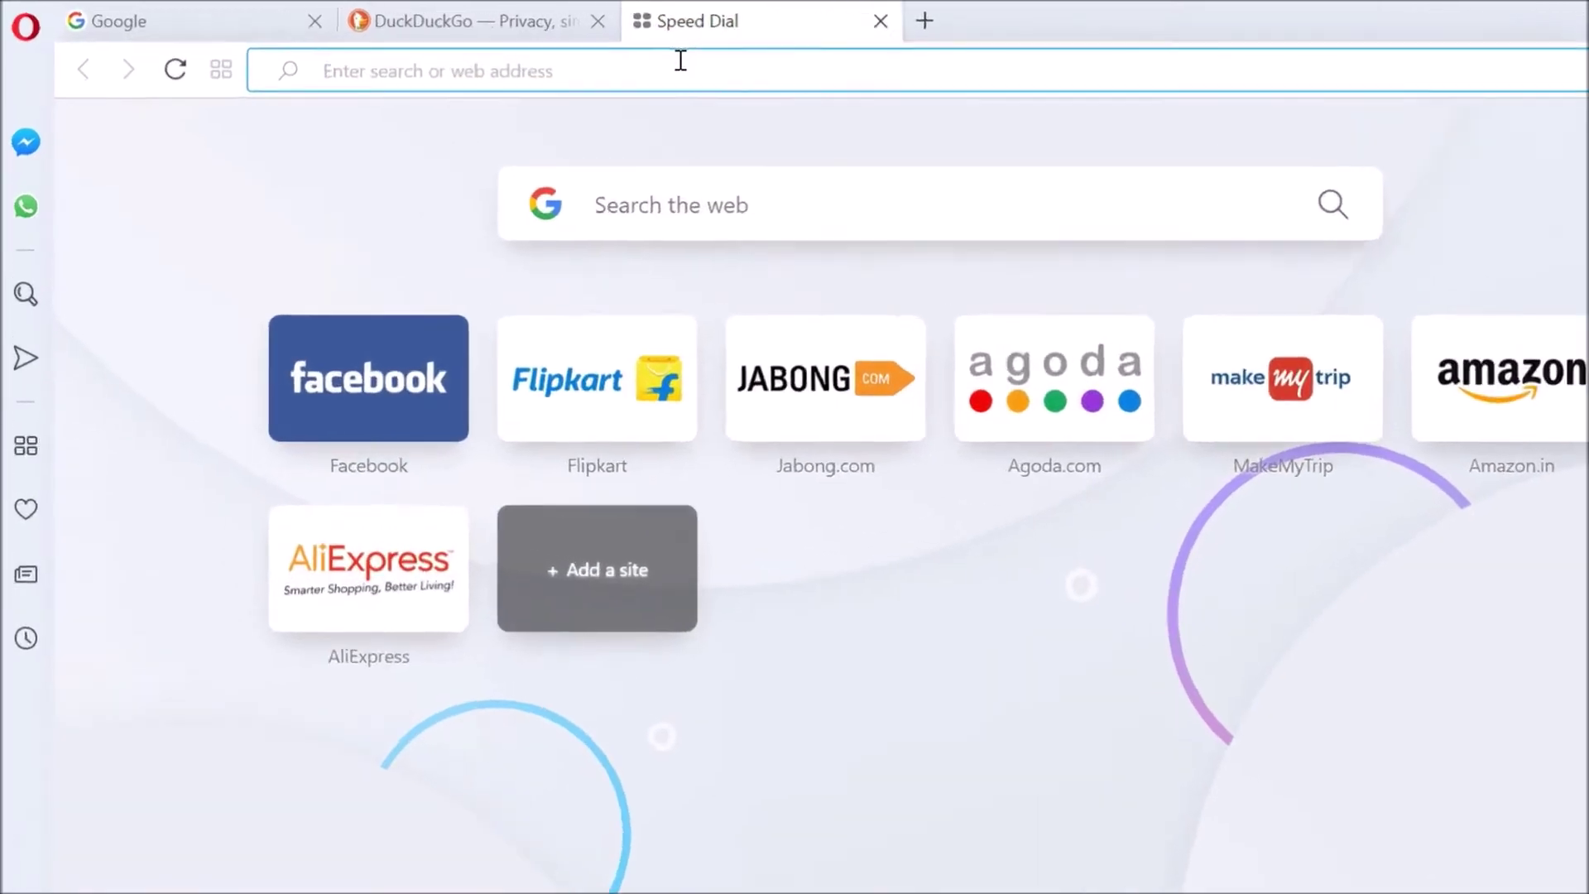
Restart Opera via opera://restart and switch to the restored Google tab.
type("ope")
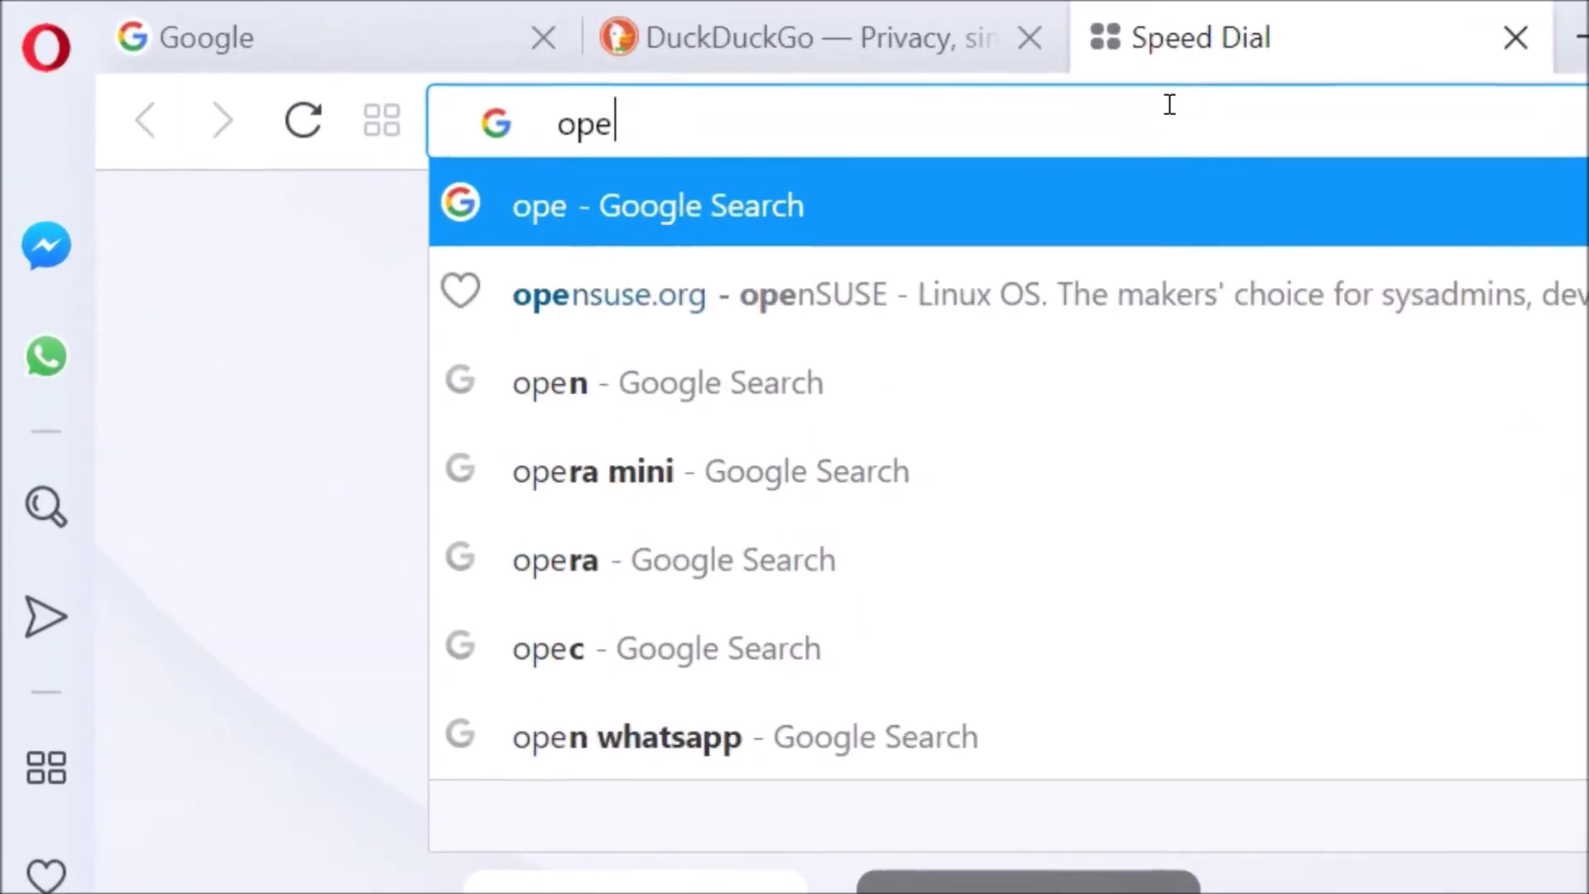
type("ra://")
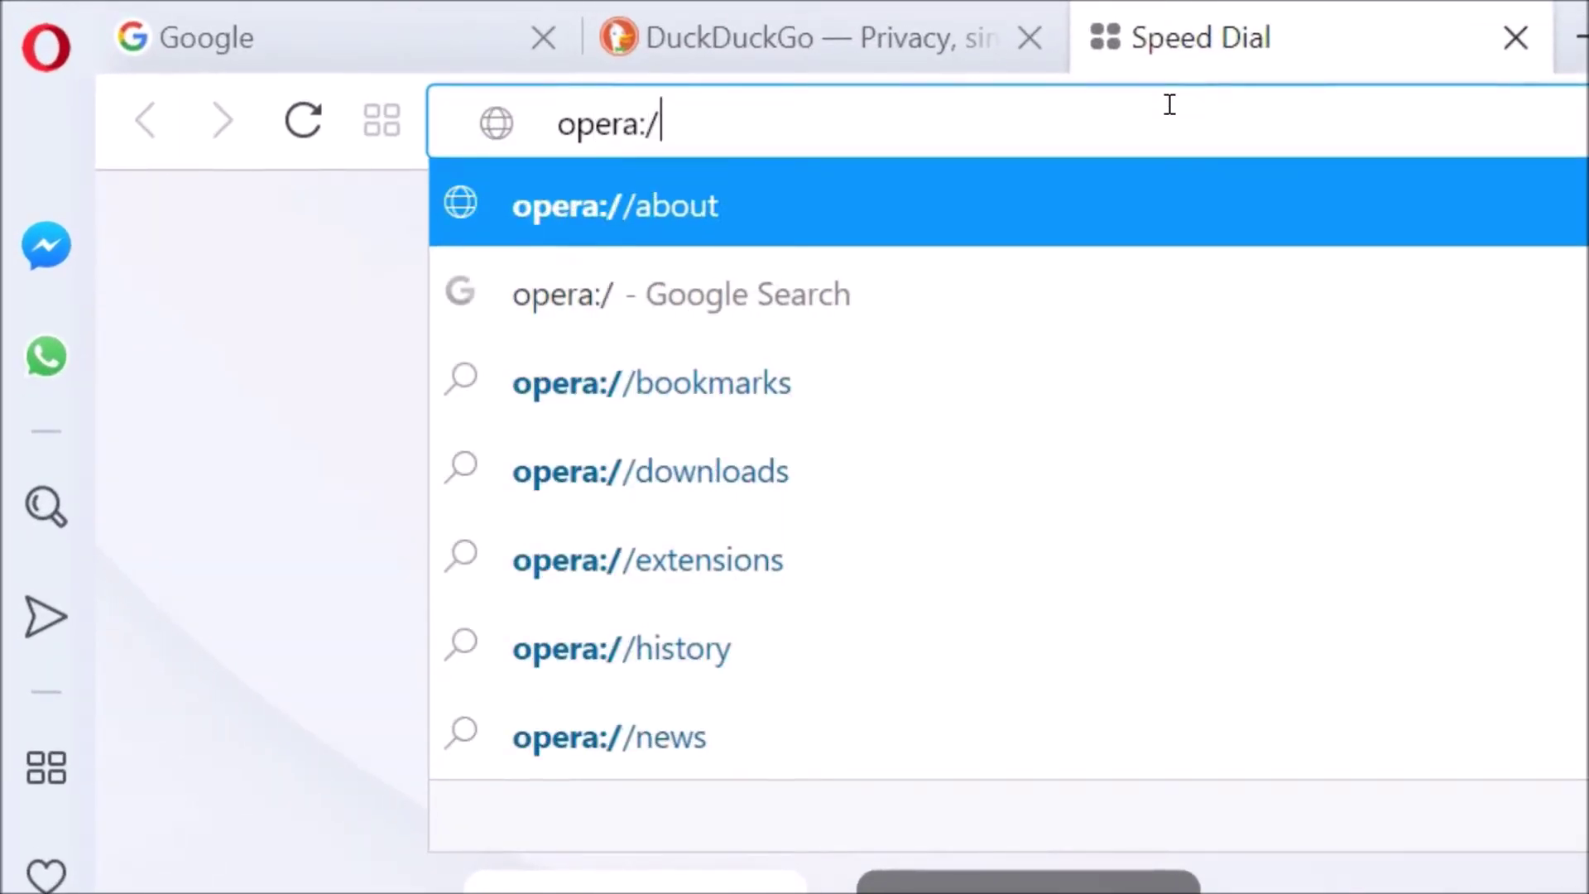
type("restart")
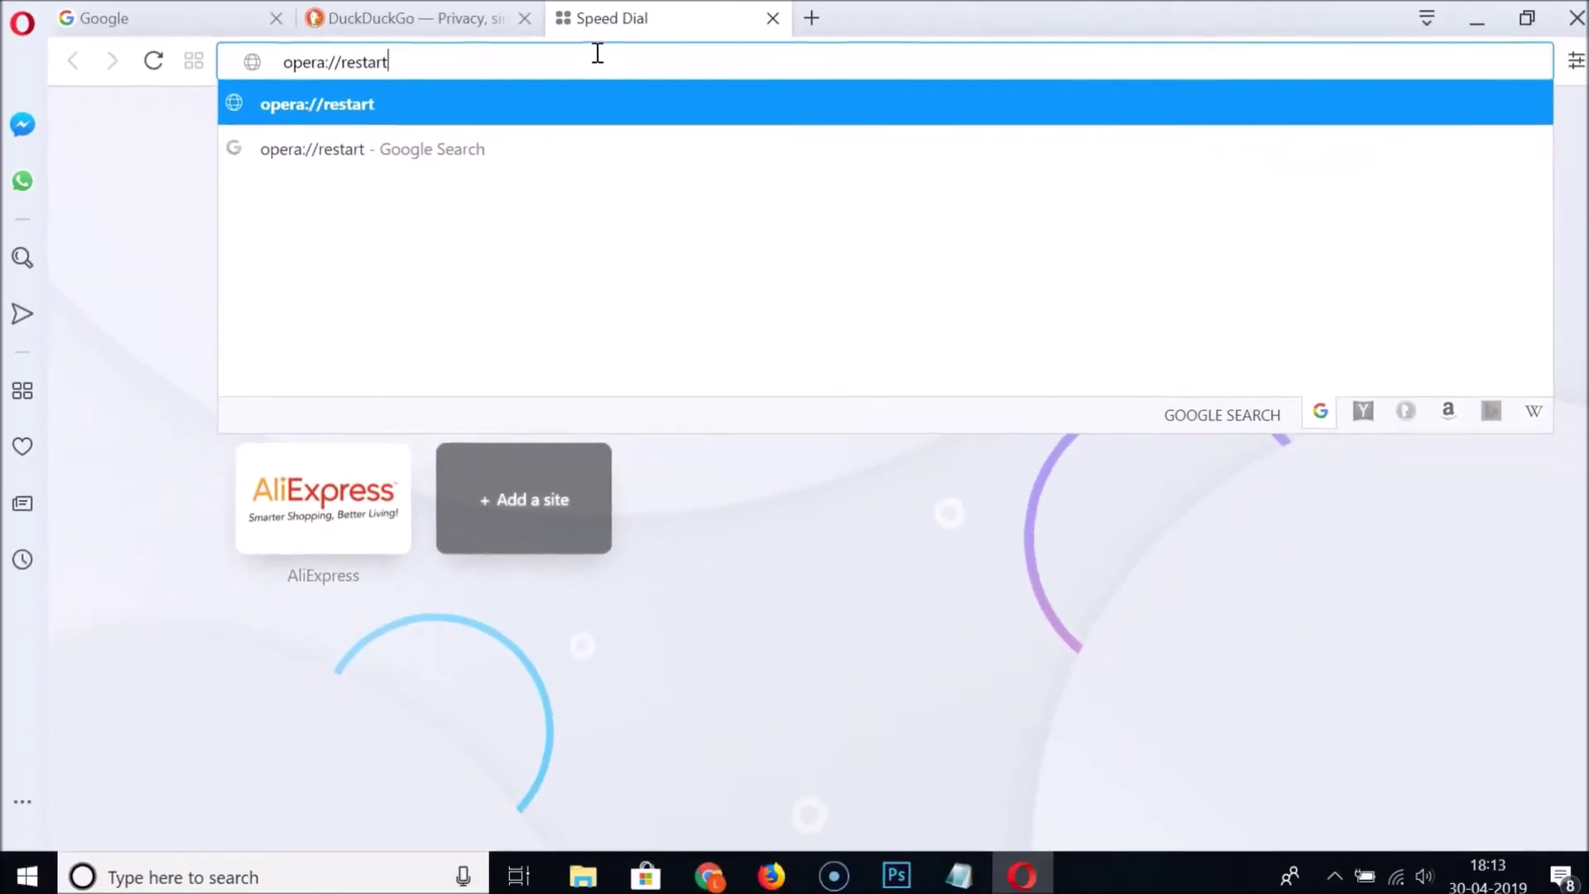
key("Return")
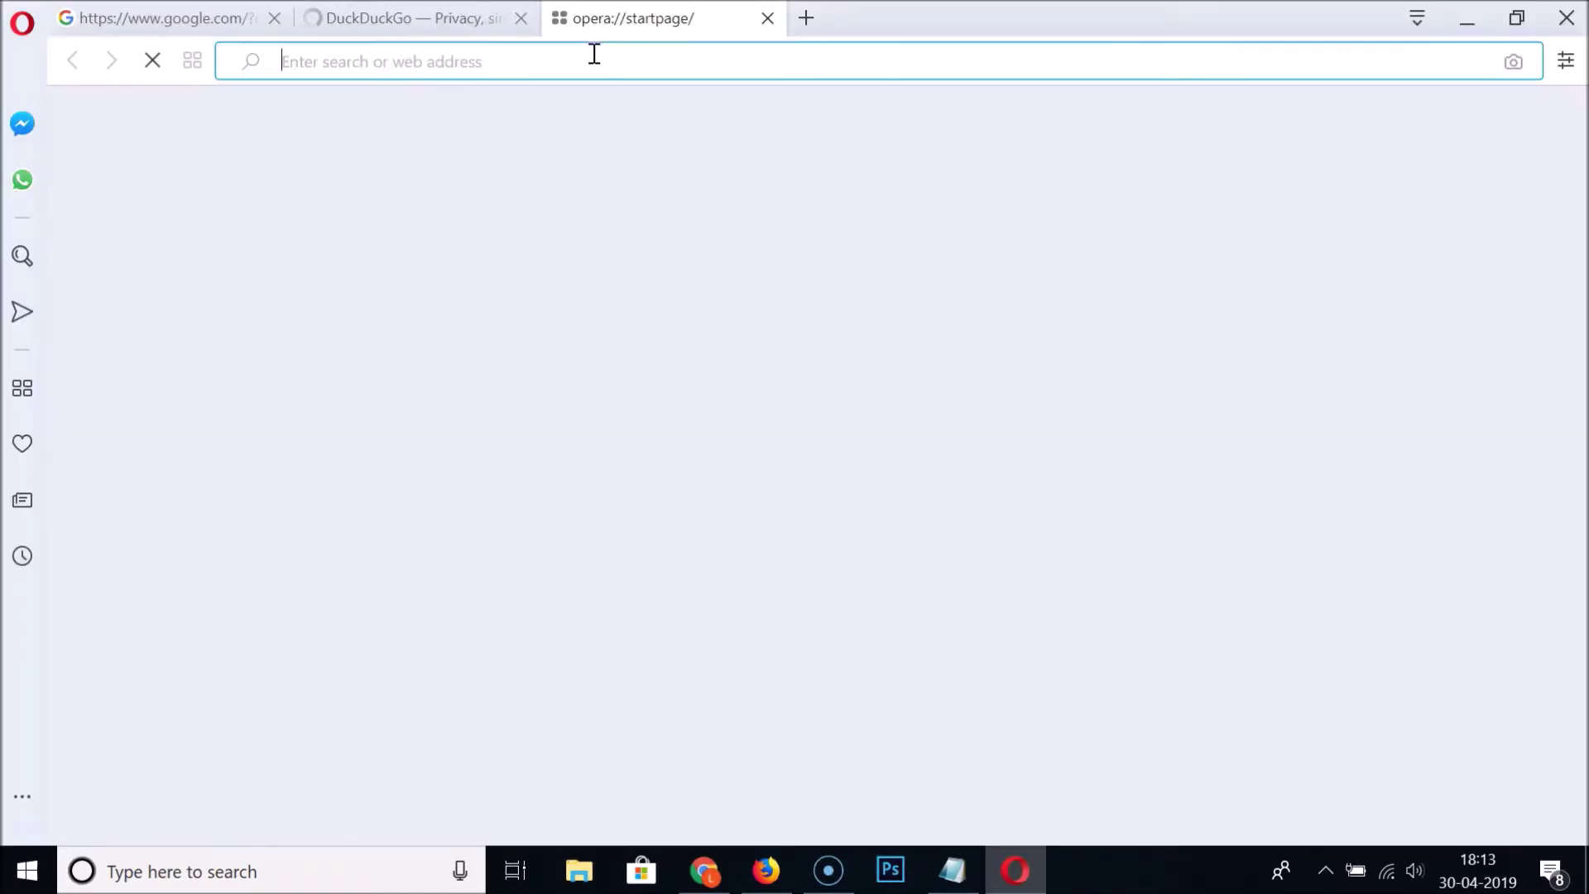
left_click(188, 18)
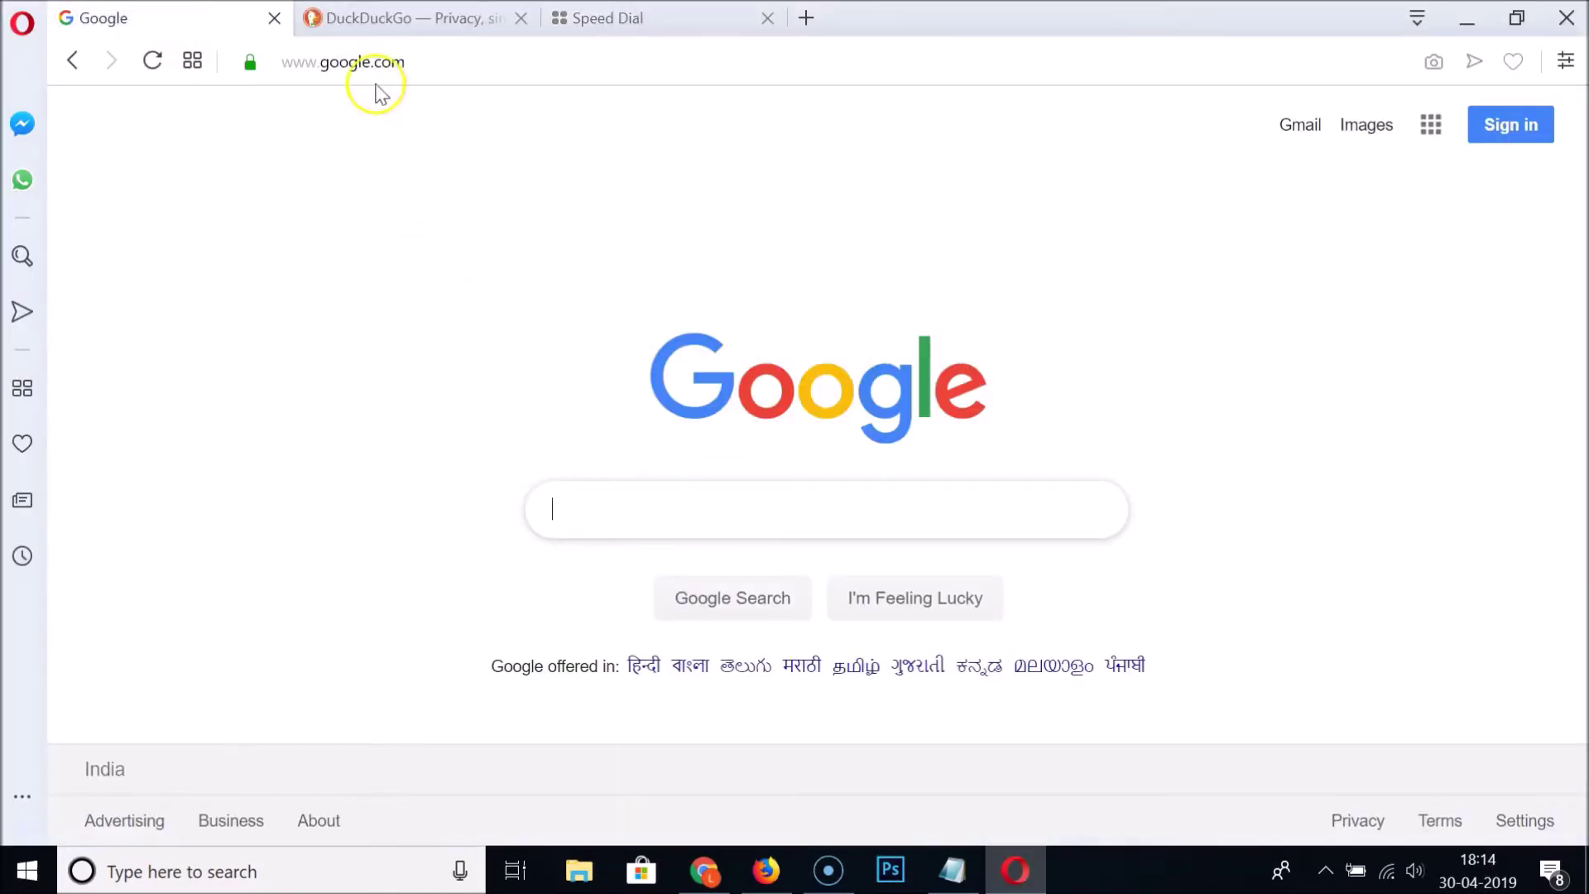
Replace the Speed Dial tab with a new tab loading techmespot.com.
left_click(401, 17)
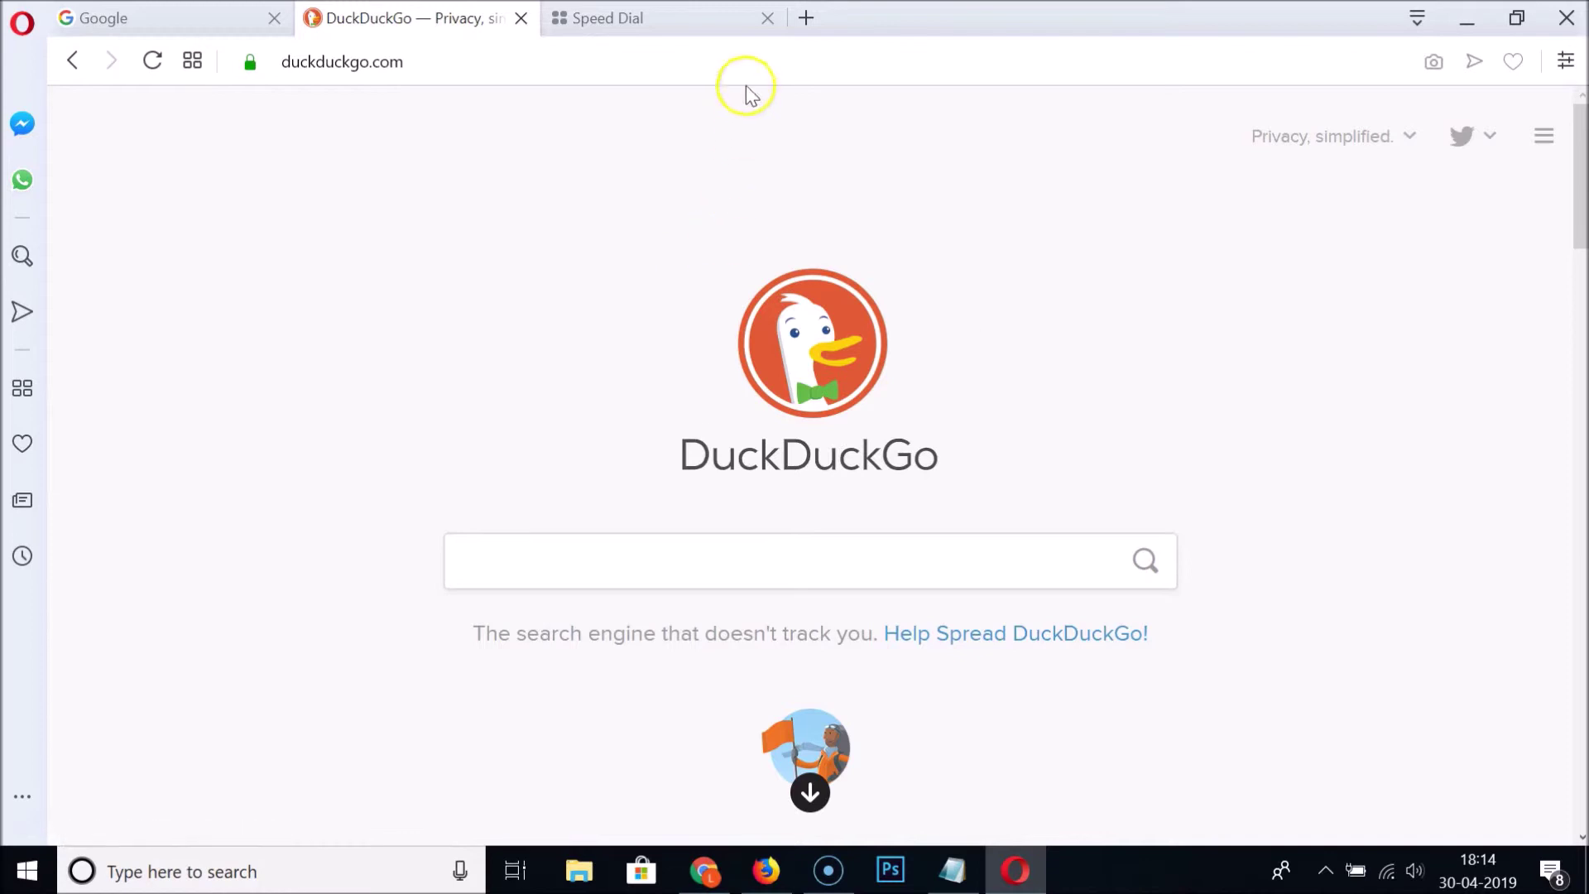
left_click(767, 17)
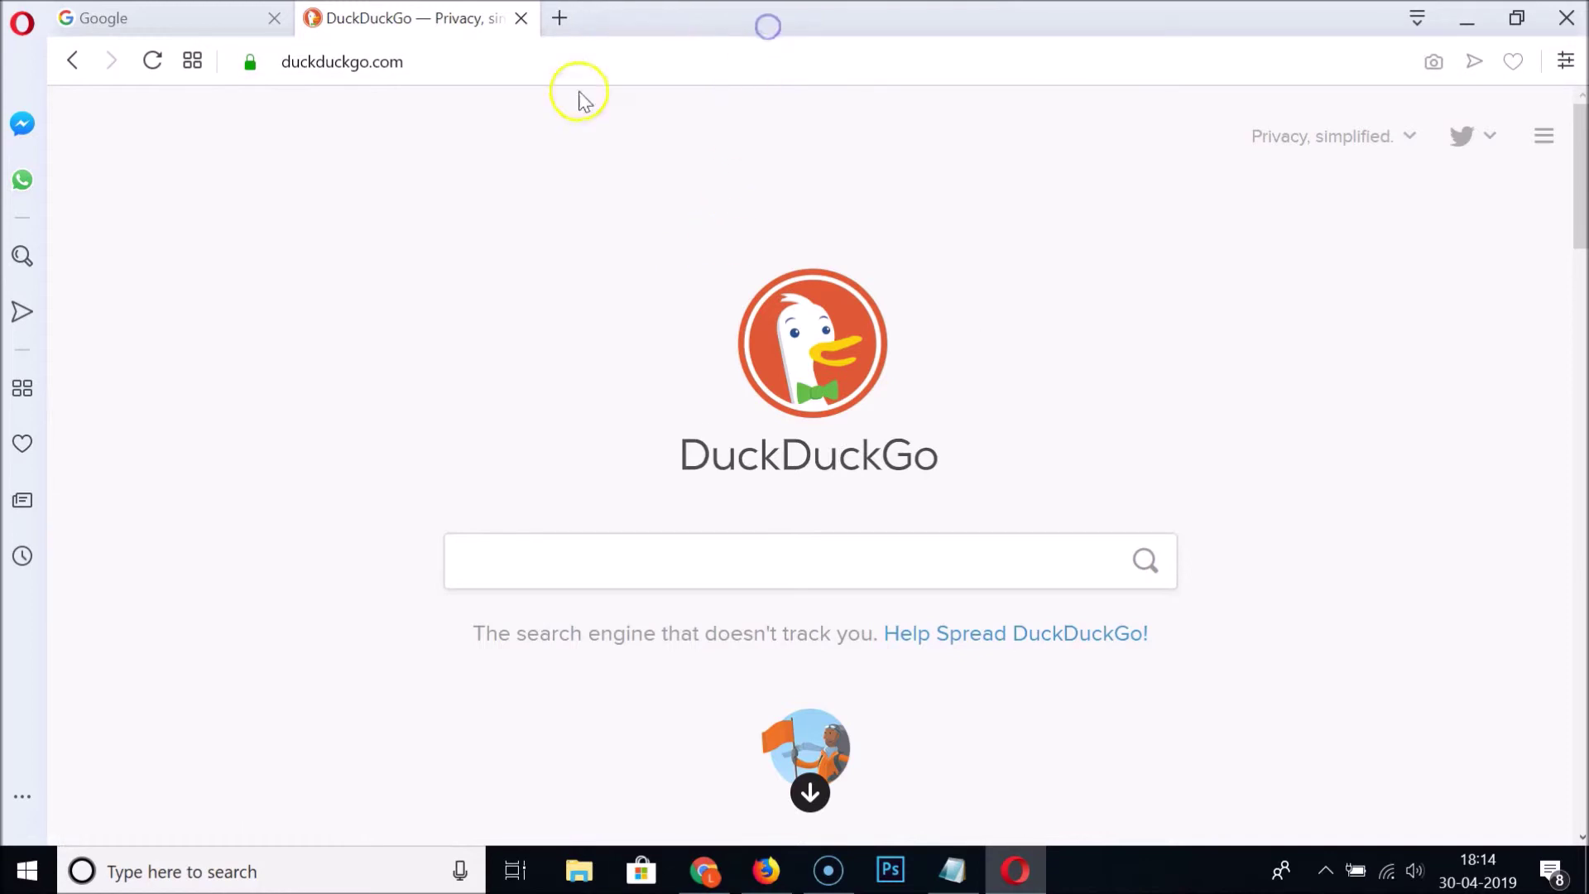
left_click(559, 17)
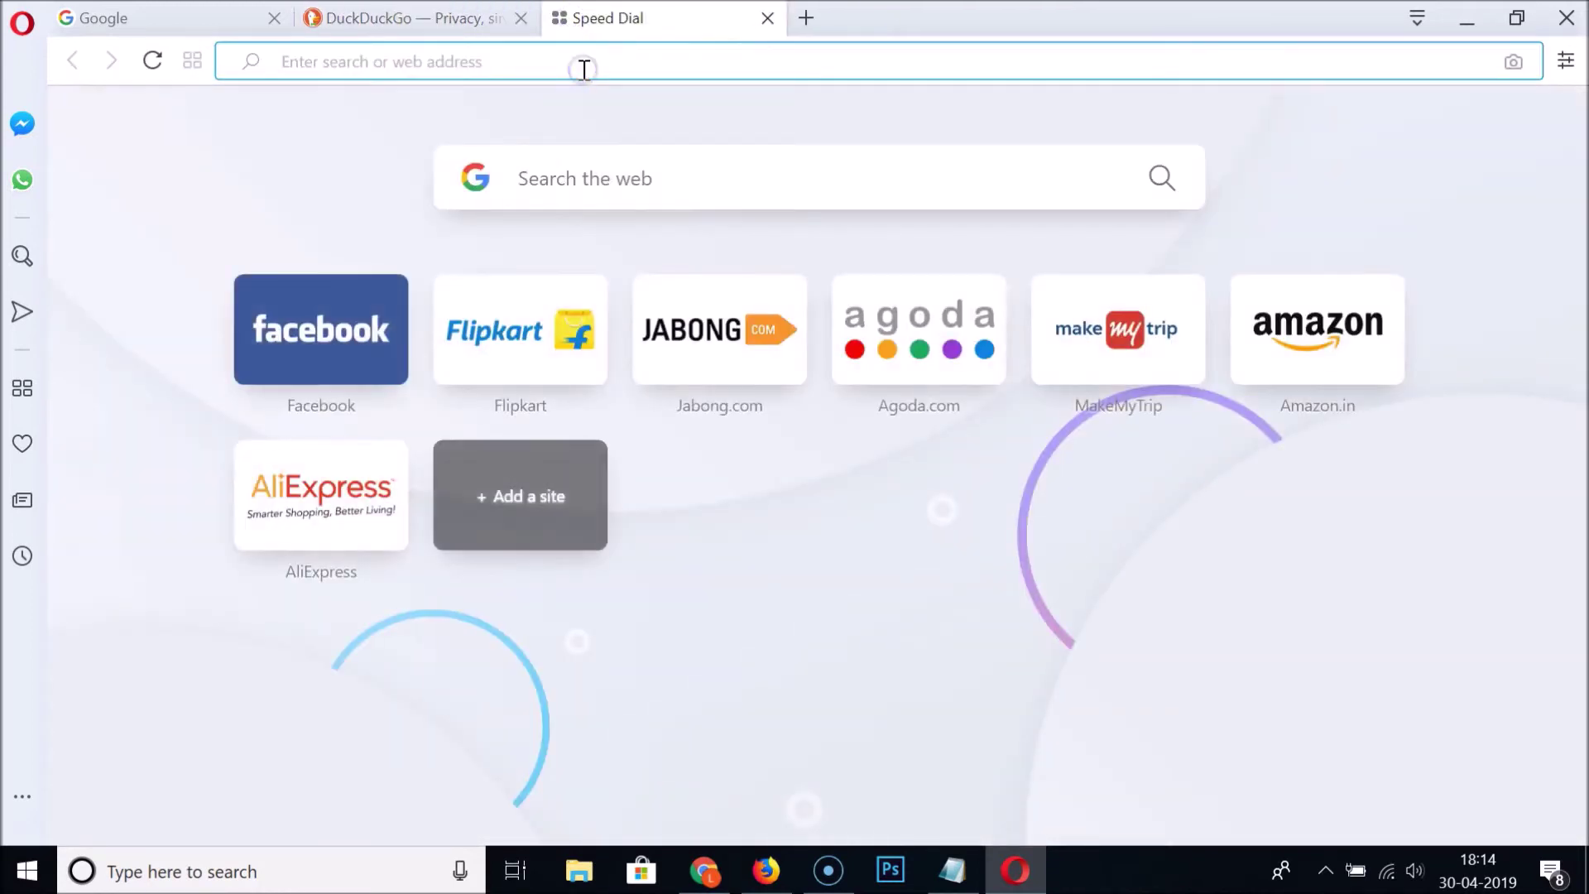
type("techmespot.")
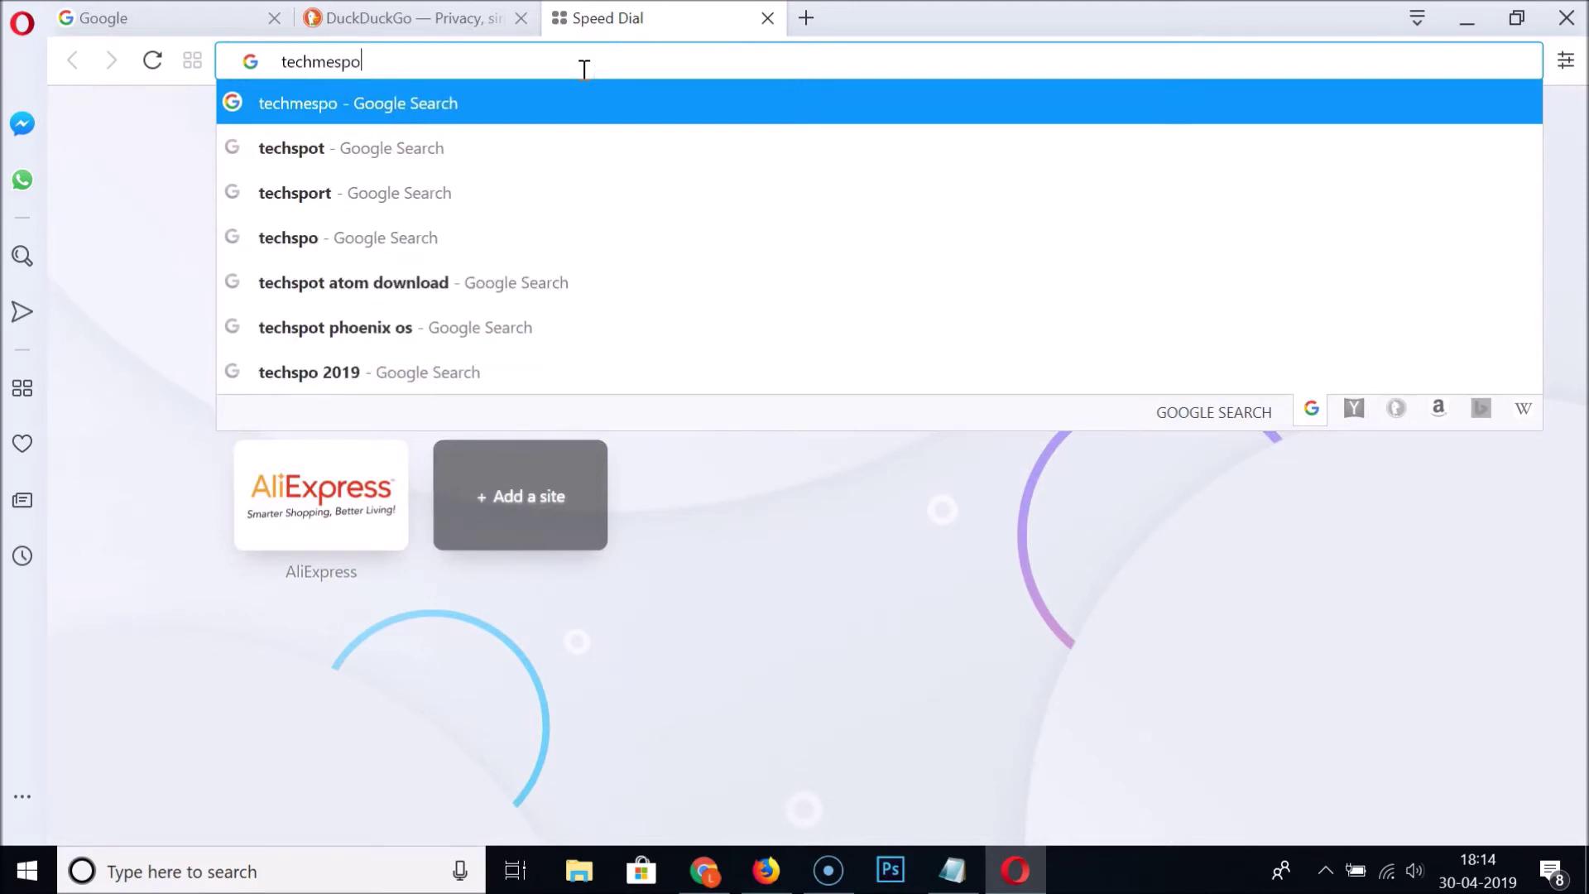
type("com")
key("Return")
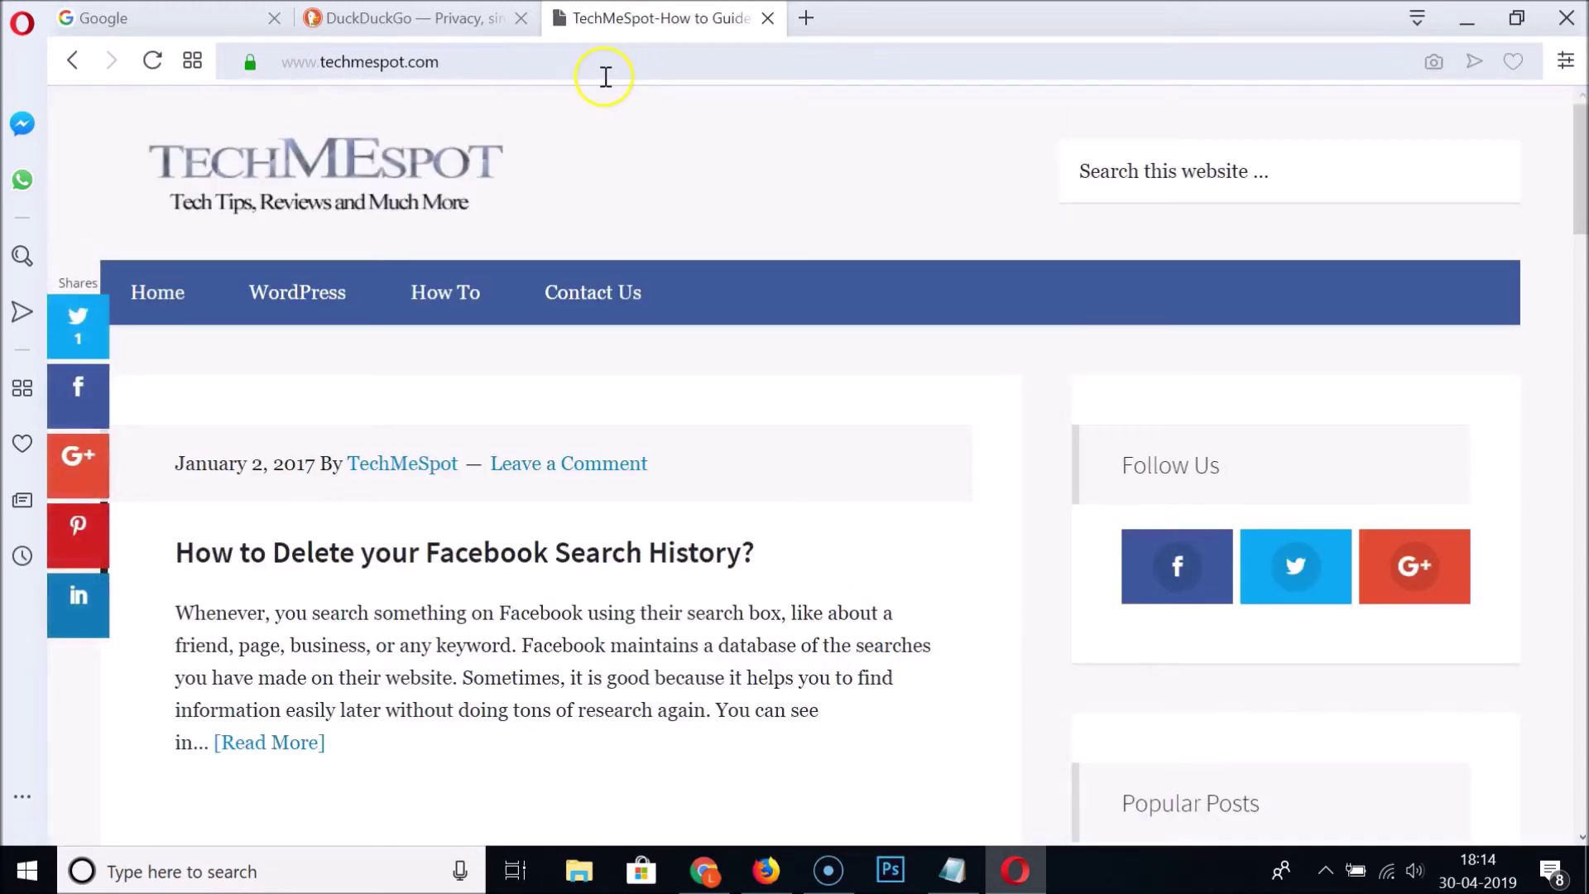
Cycle through the Google, DuckDuckGo and TechMeSpot tabs, then open another new tab.
left_click(100, 17)
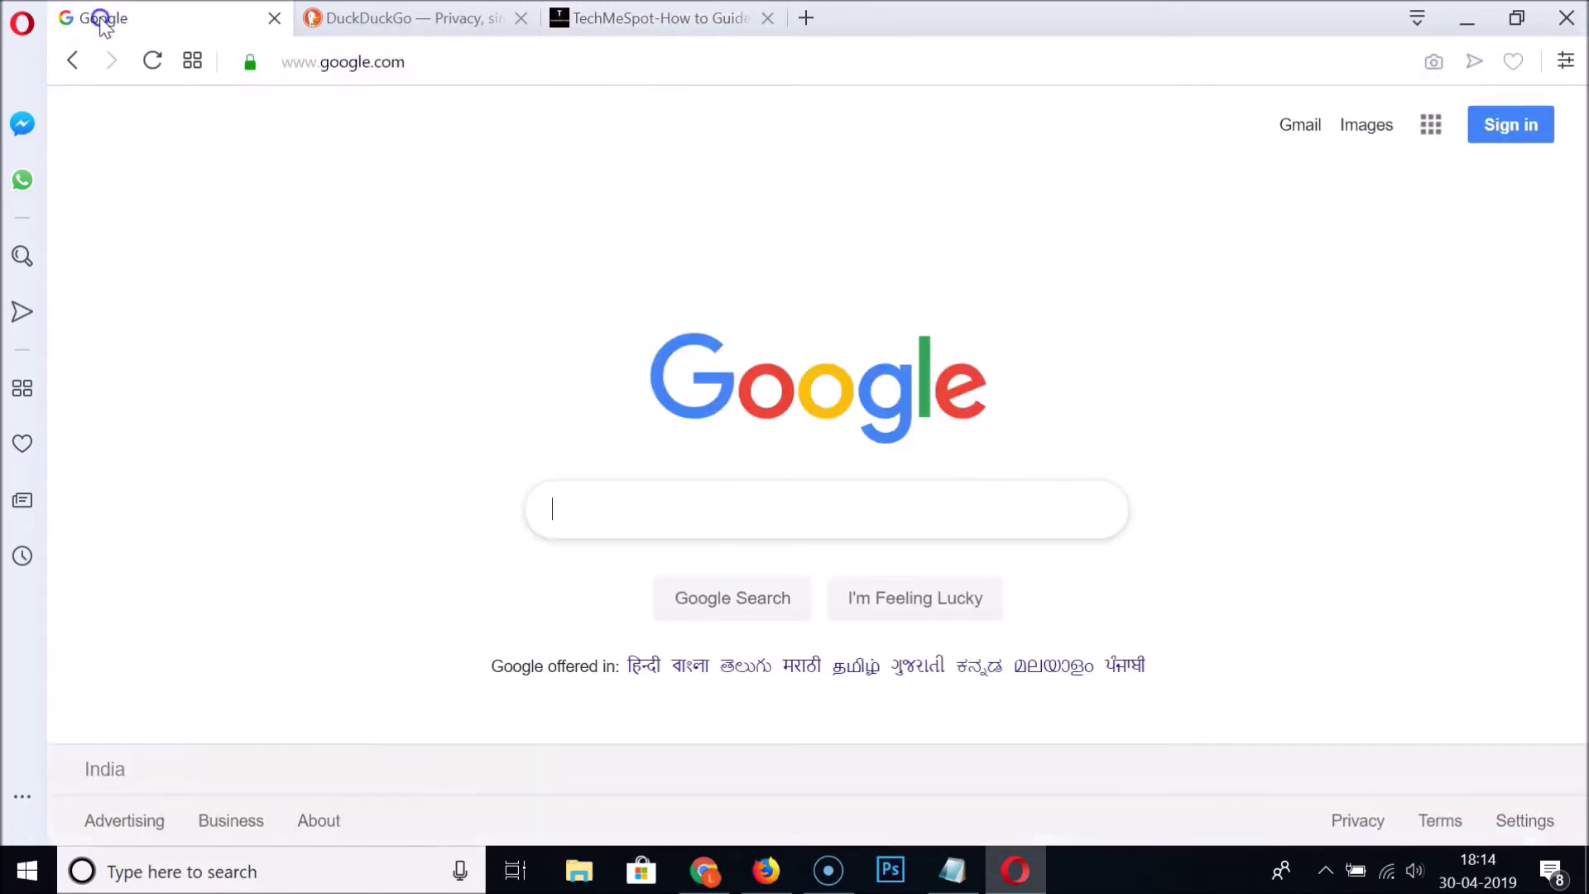
left_click(400, 28)
left_click(639, 25)
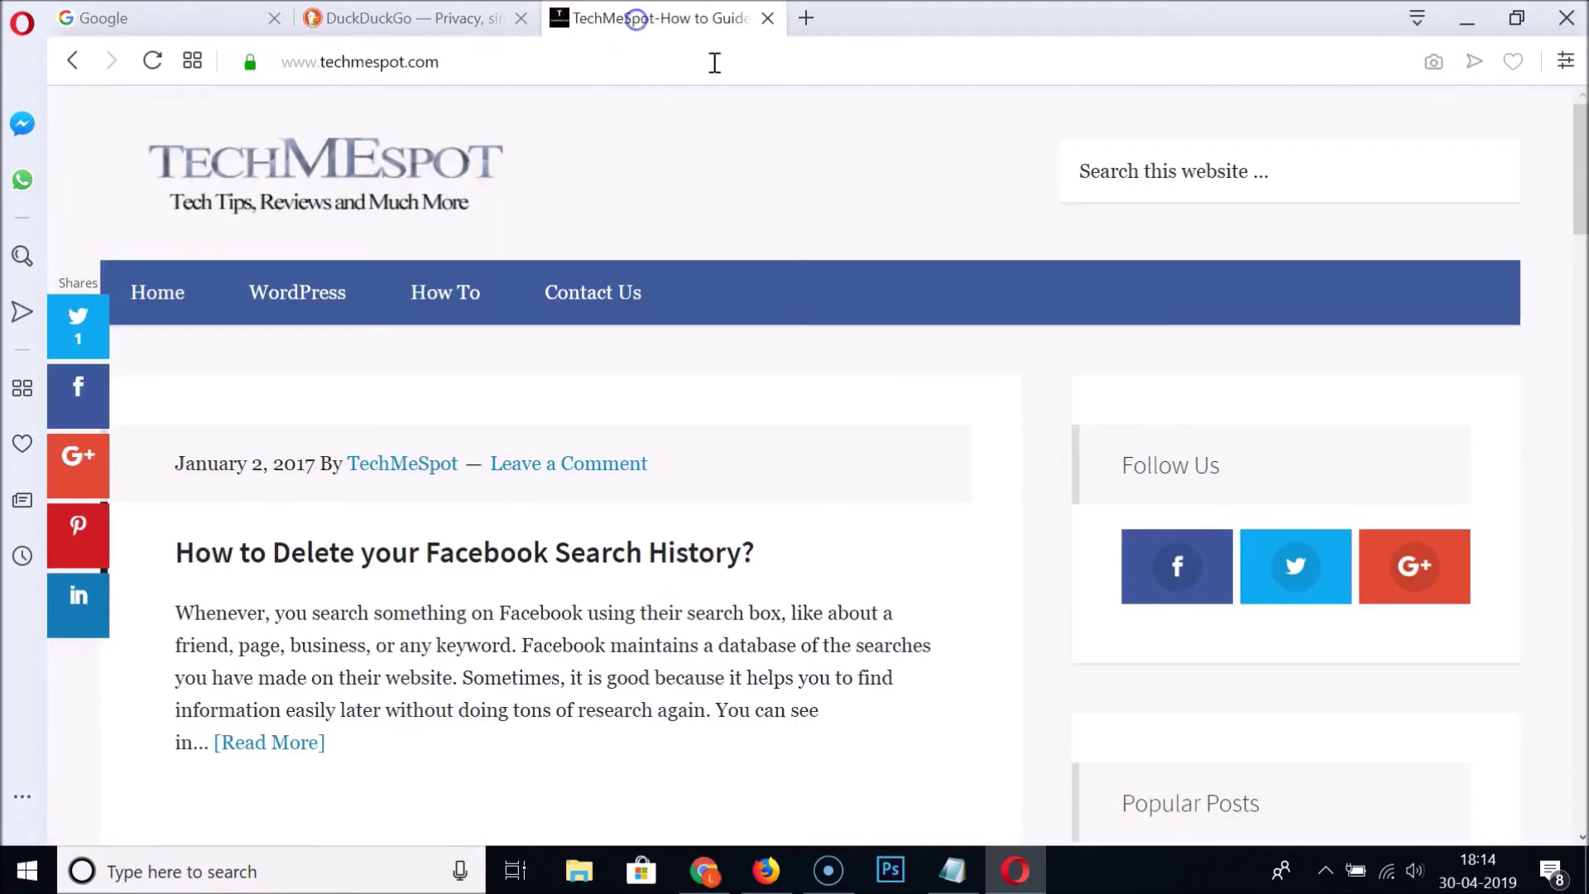
left_click(806, 18)
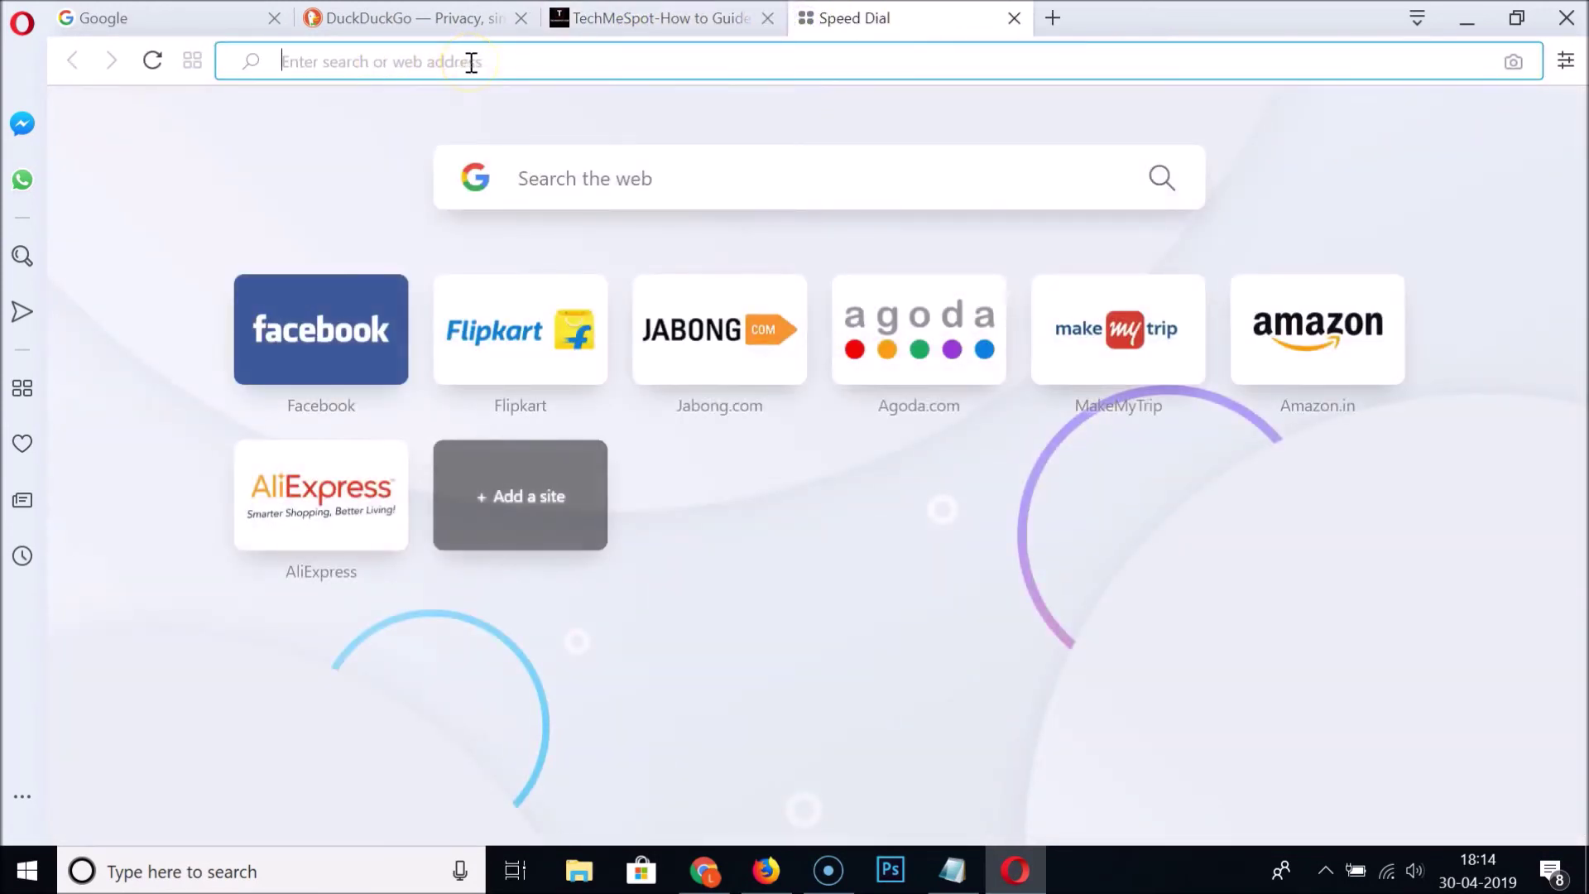
Enter chrome://restart in Opera's new-tab address bar to restart the browser.
type("chrome")
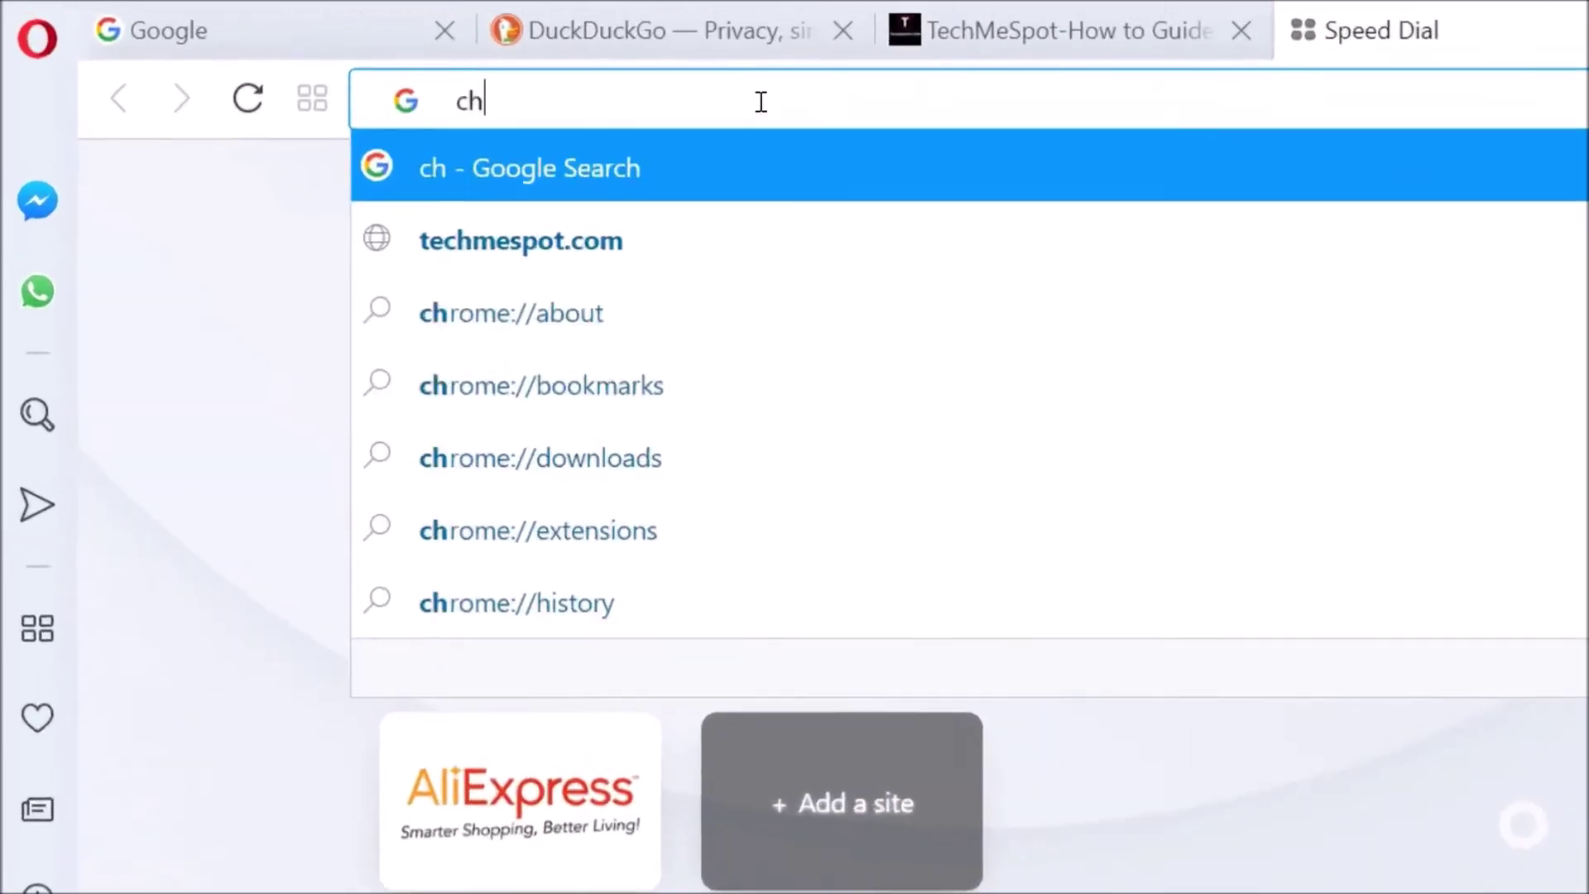
type("://")
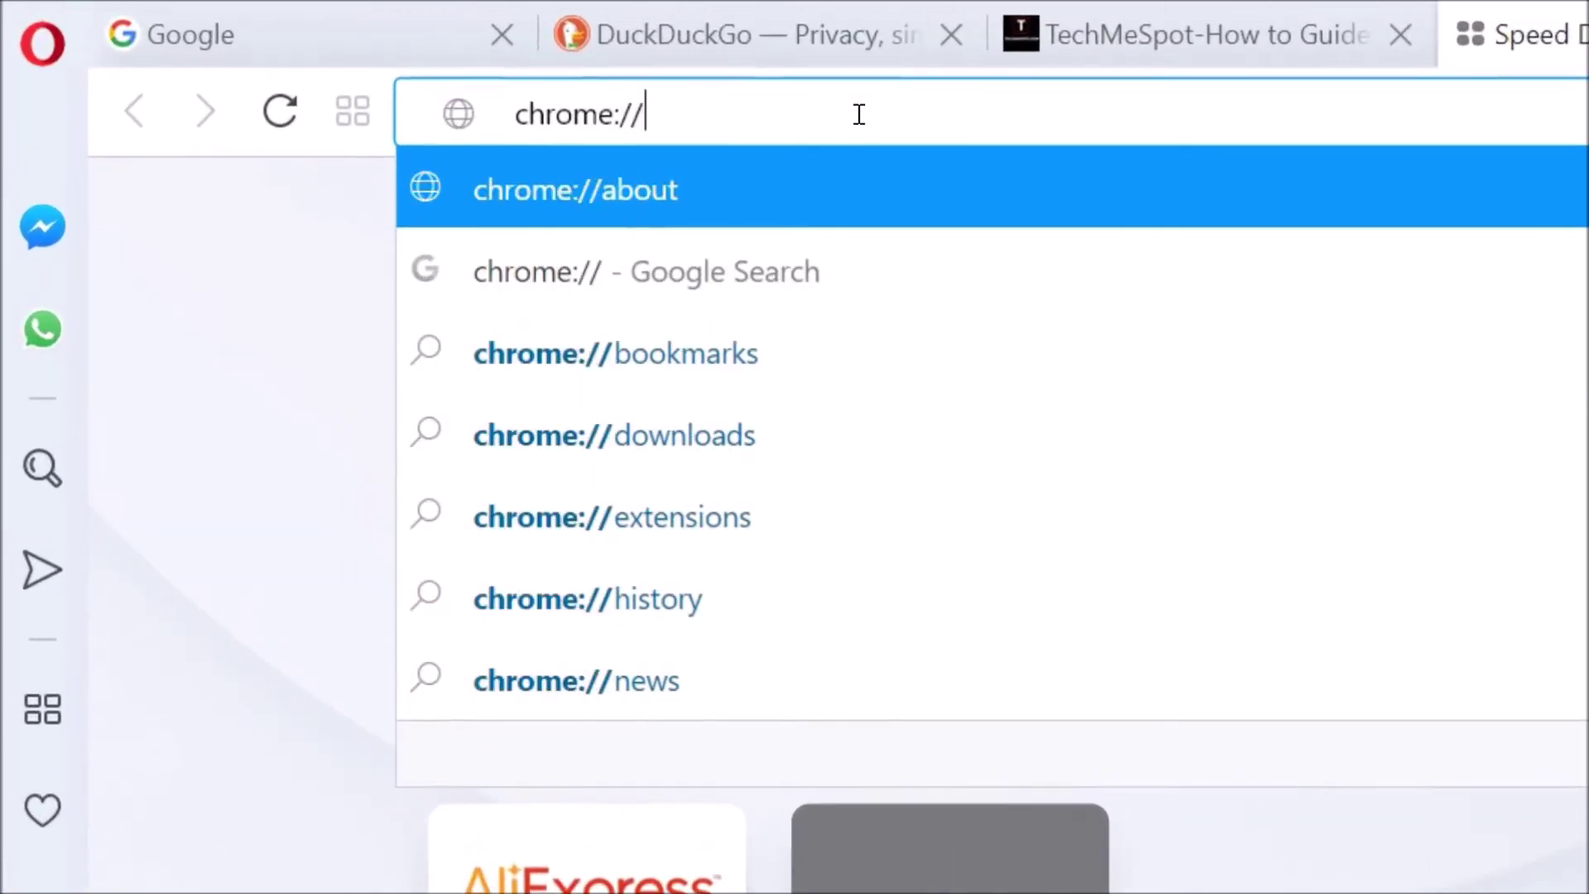
type("restart")
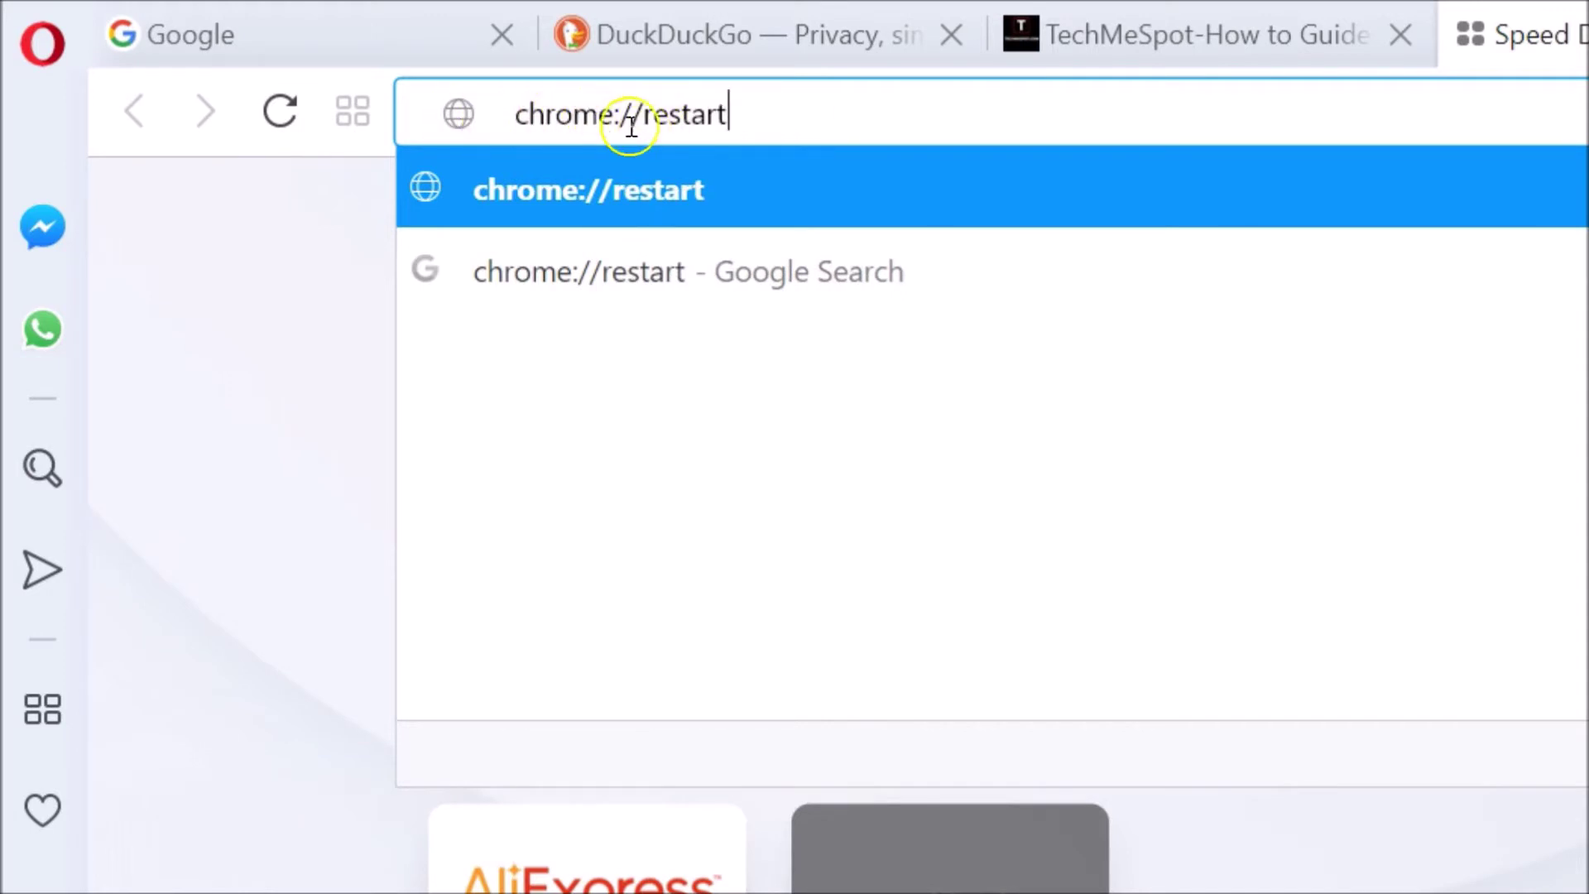
key("Down")
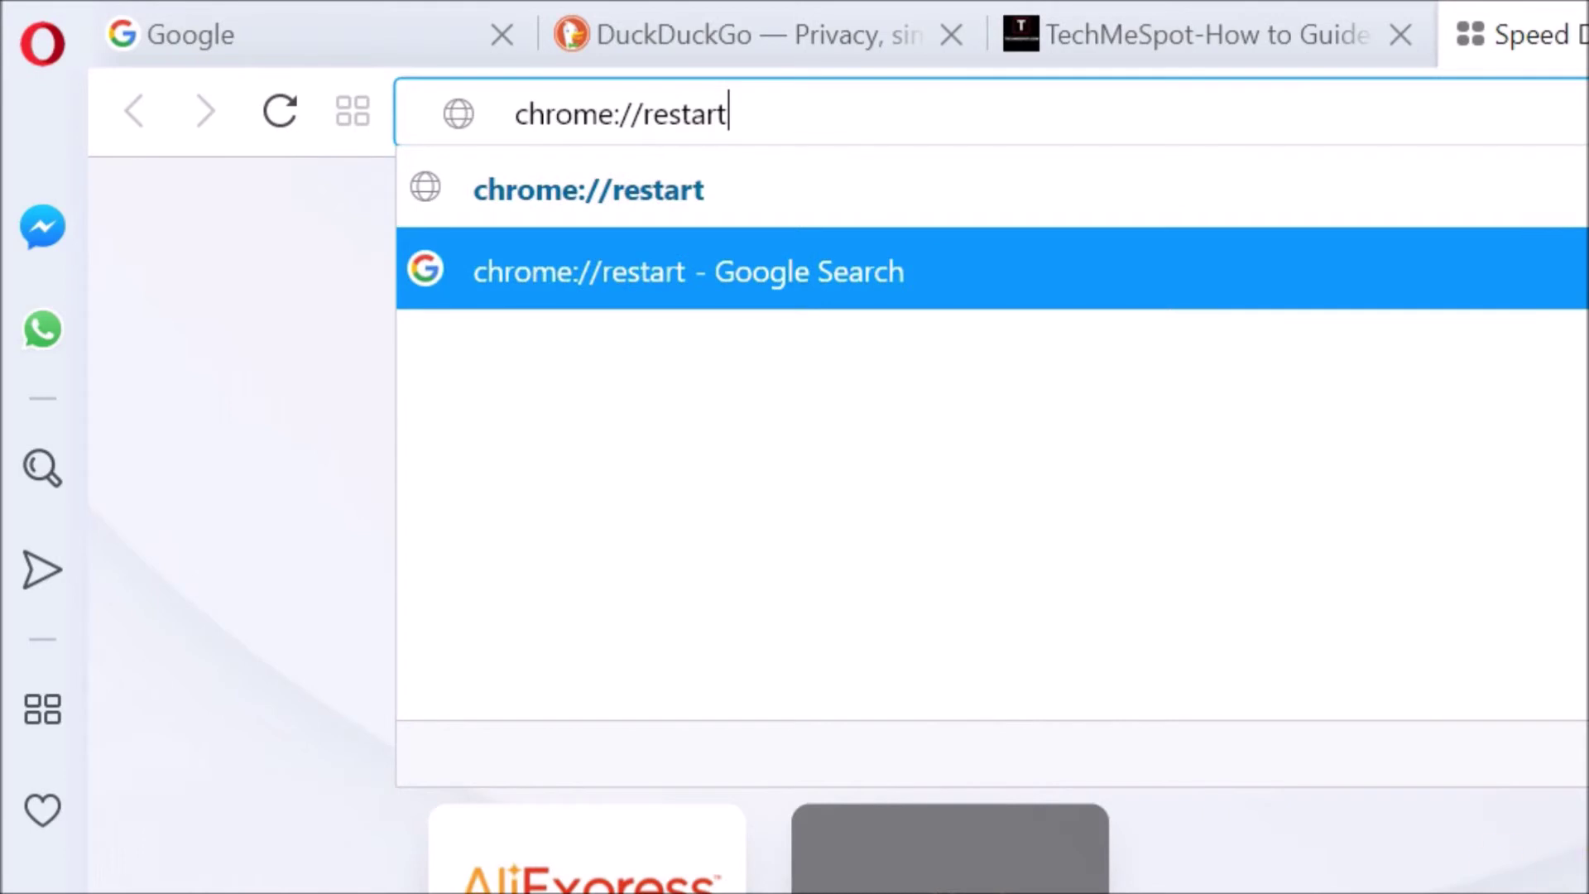
left_click_drag(739, 113, 513, 112)
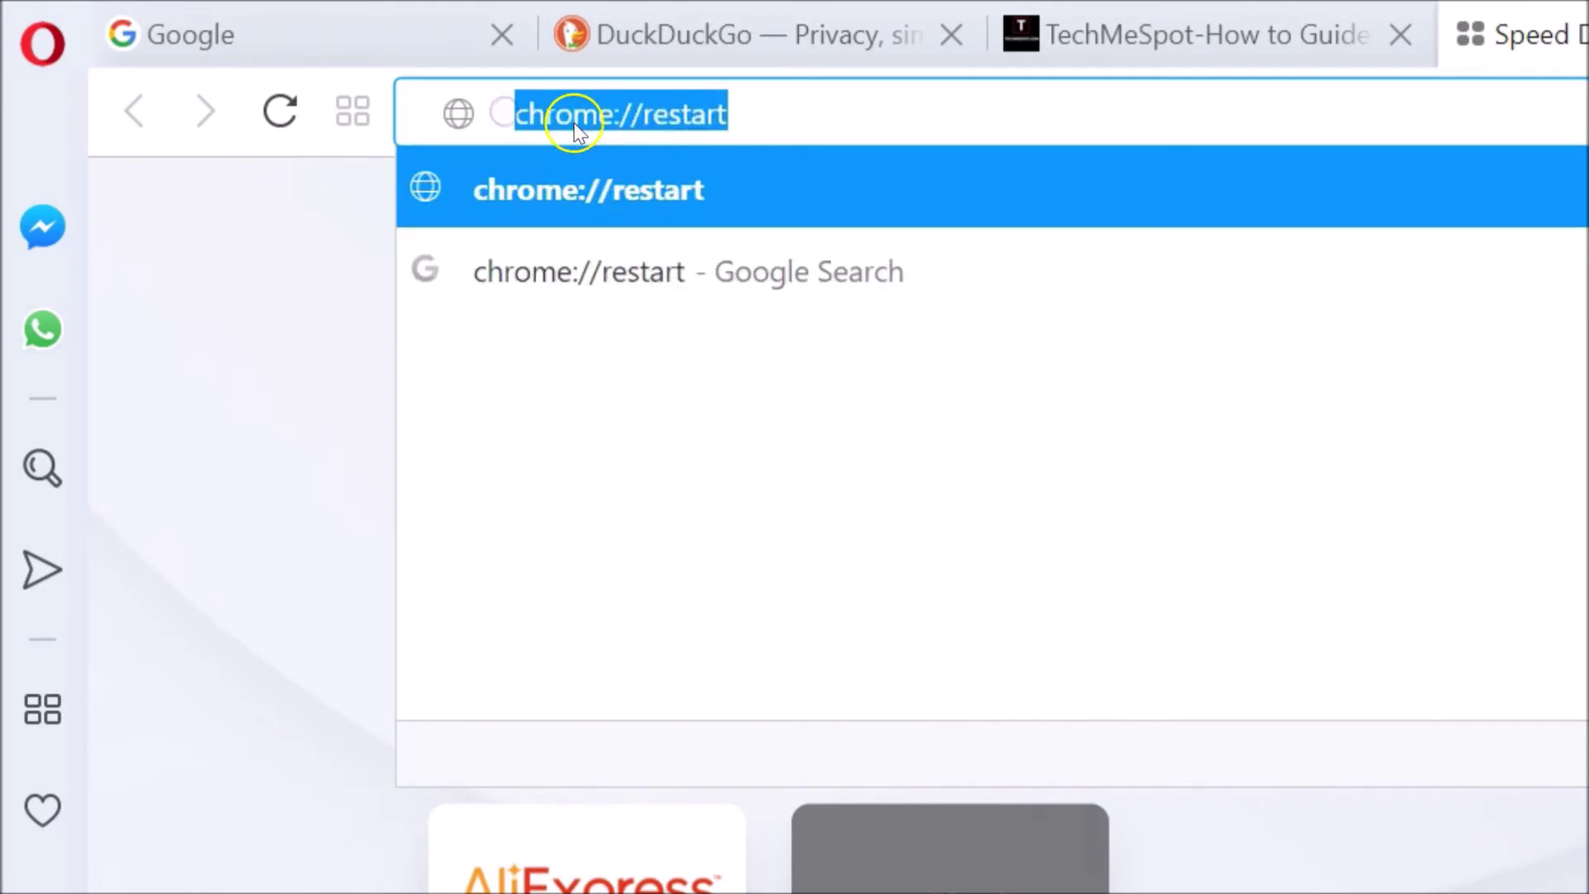
left_click(766, 113)
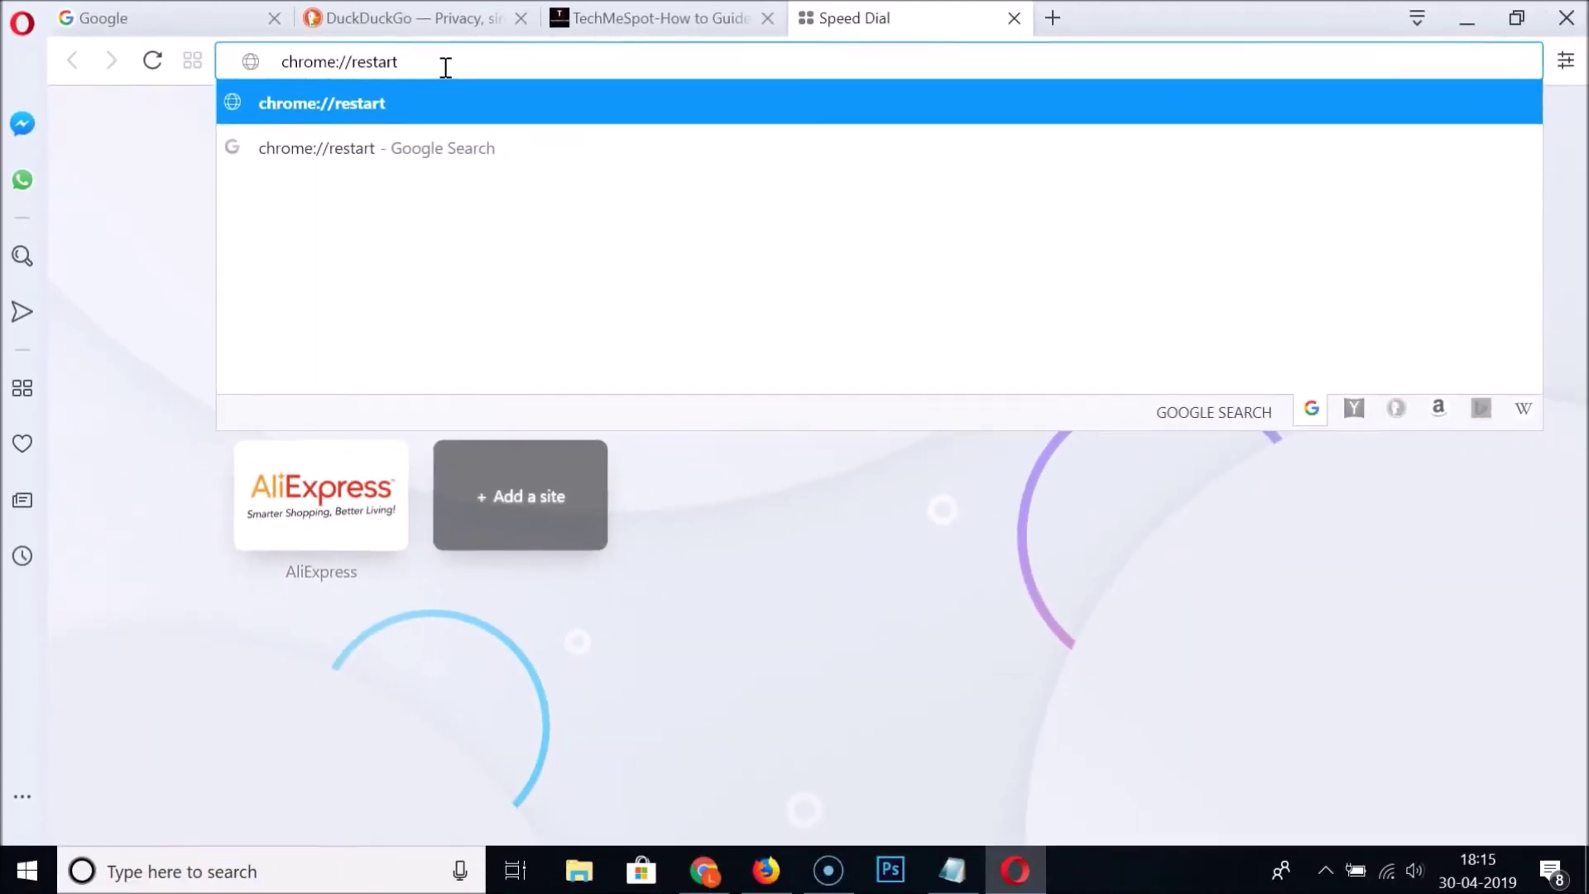
key("Return")
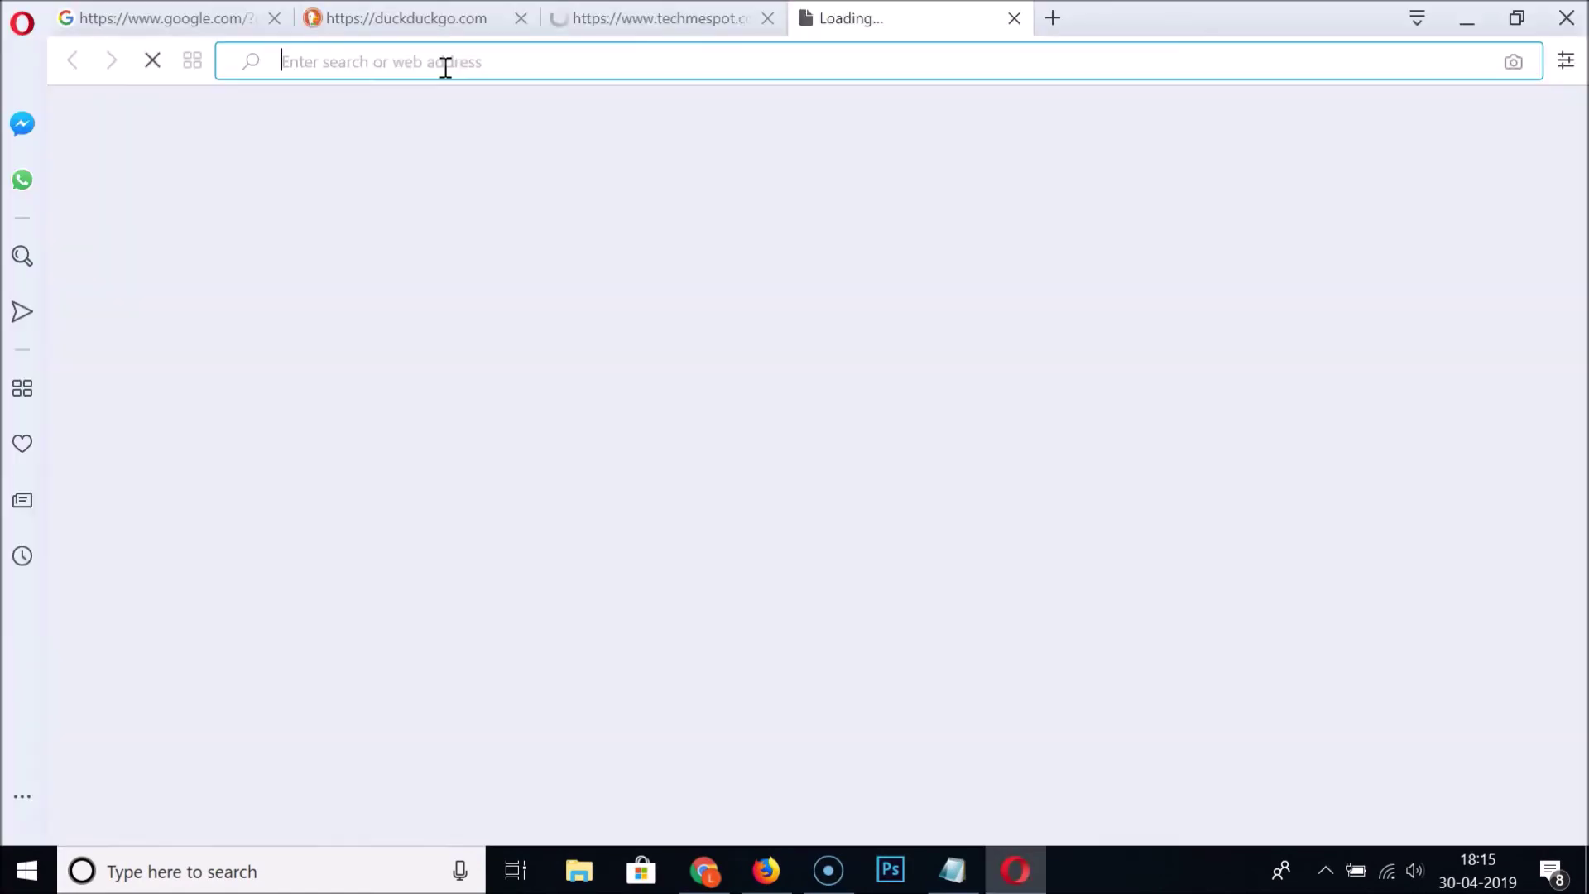
Verify the restored Google, DuckDuckGo and TechMeSpot tabs, then bring Notepad to the front.
left_click(193, 14)
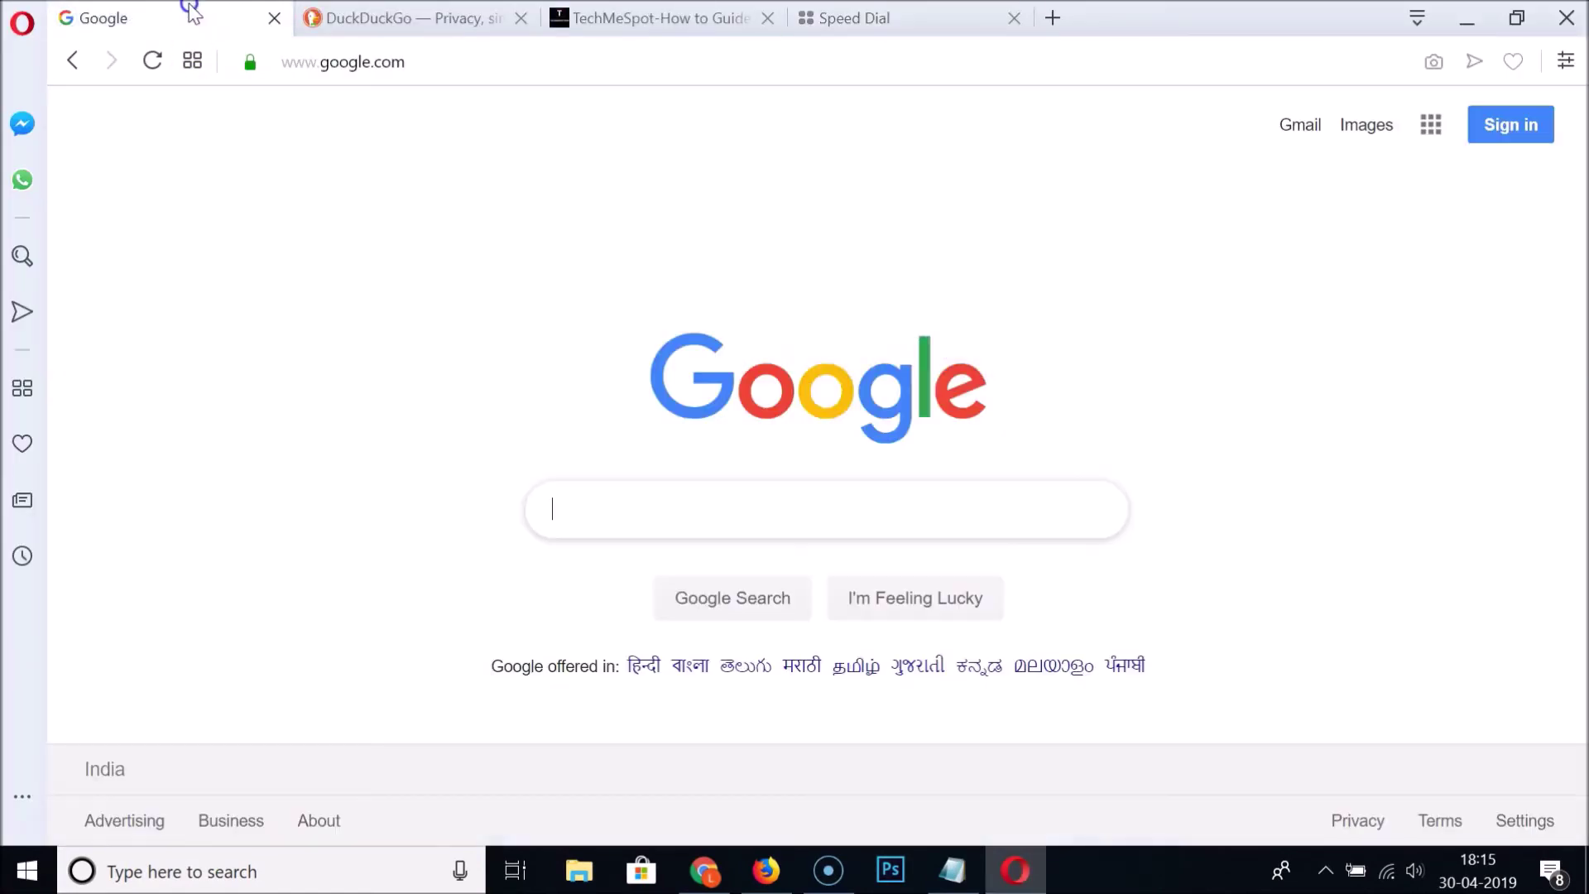
left_click(357, 12)
left_click(612, 16)
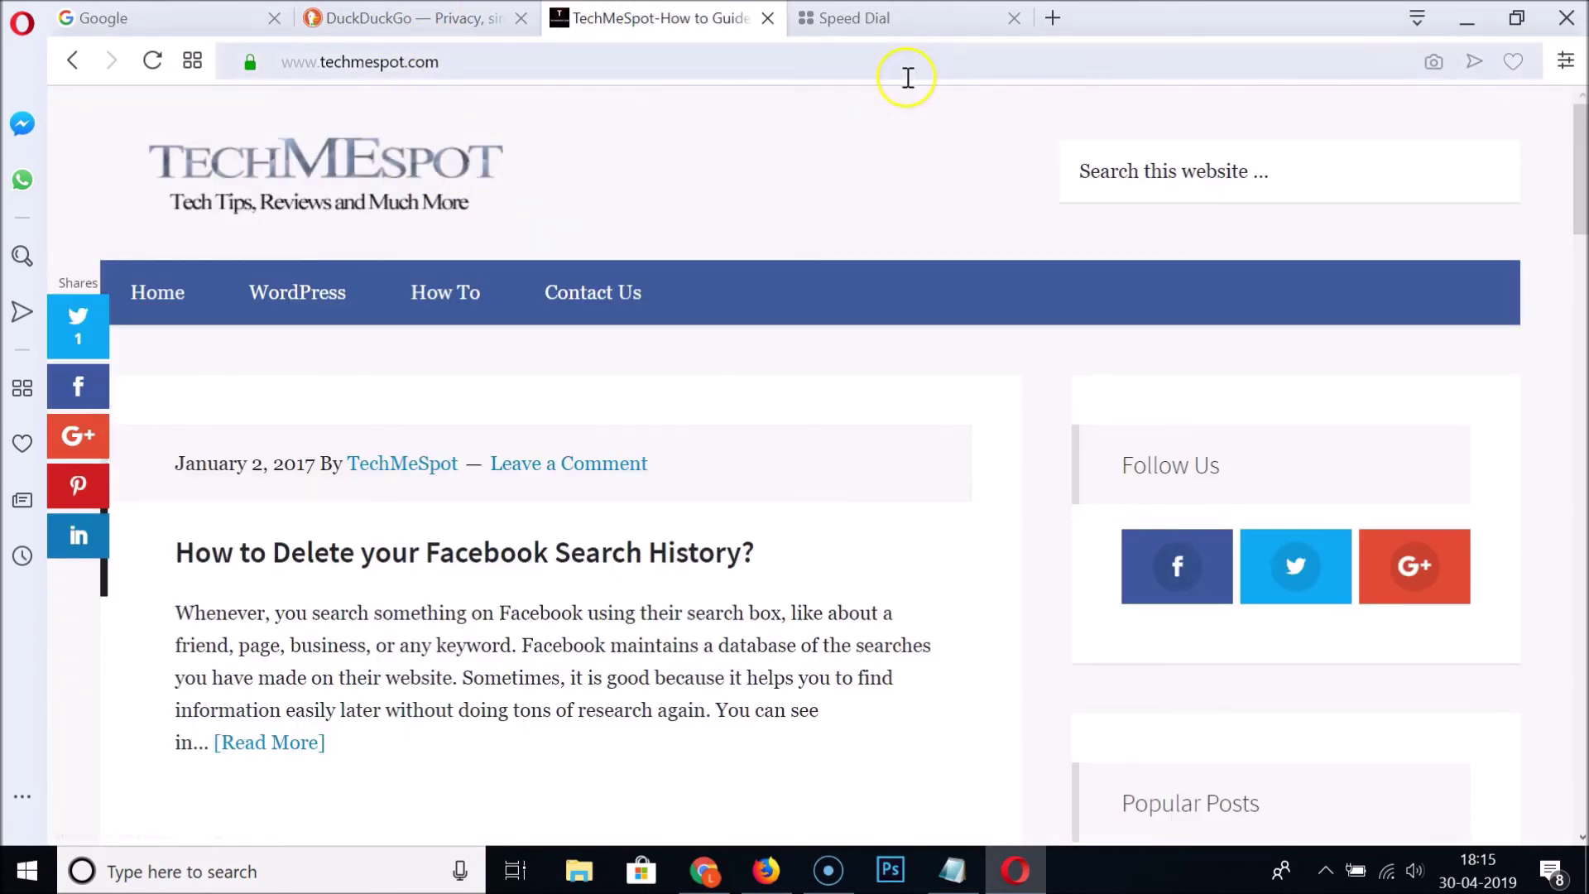
left_click(952, 871)
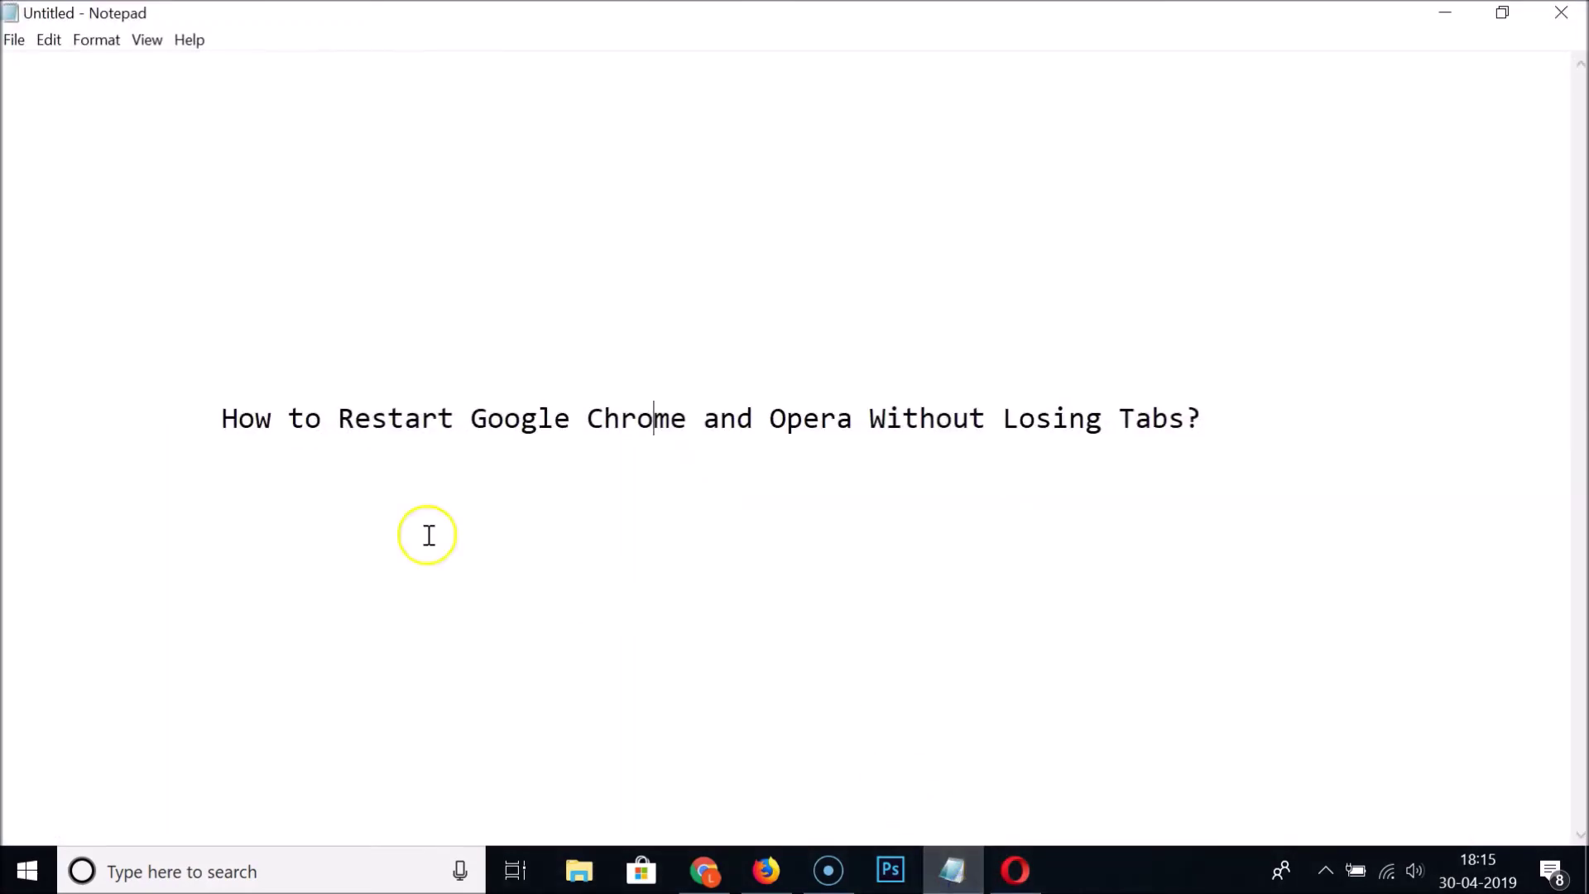